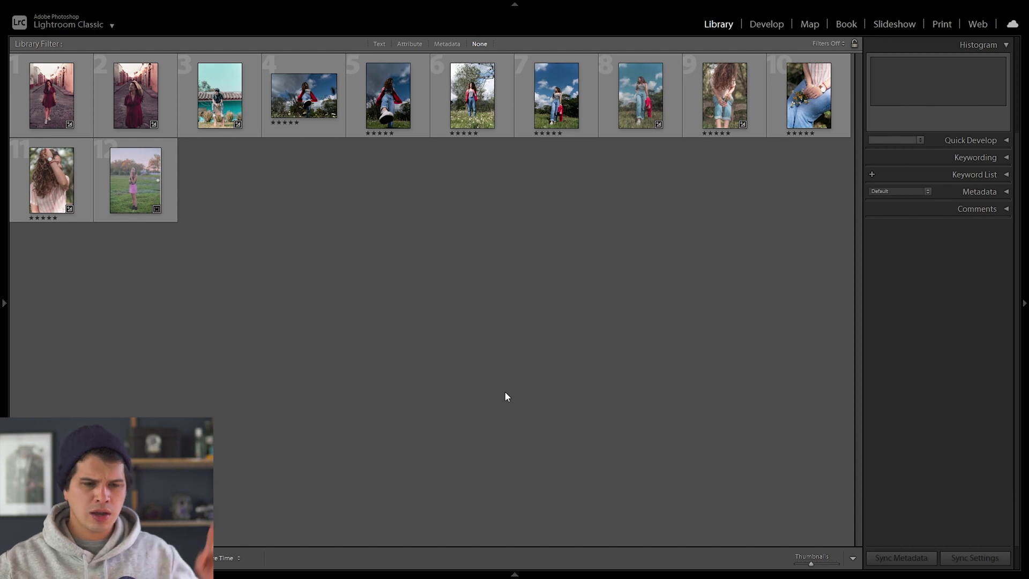
Open the red polka-dot dress portrait in Develop and apply the Vintage Medina preset.
left_click(144, 100)
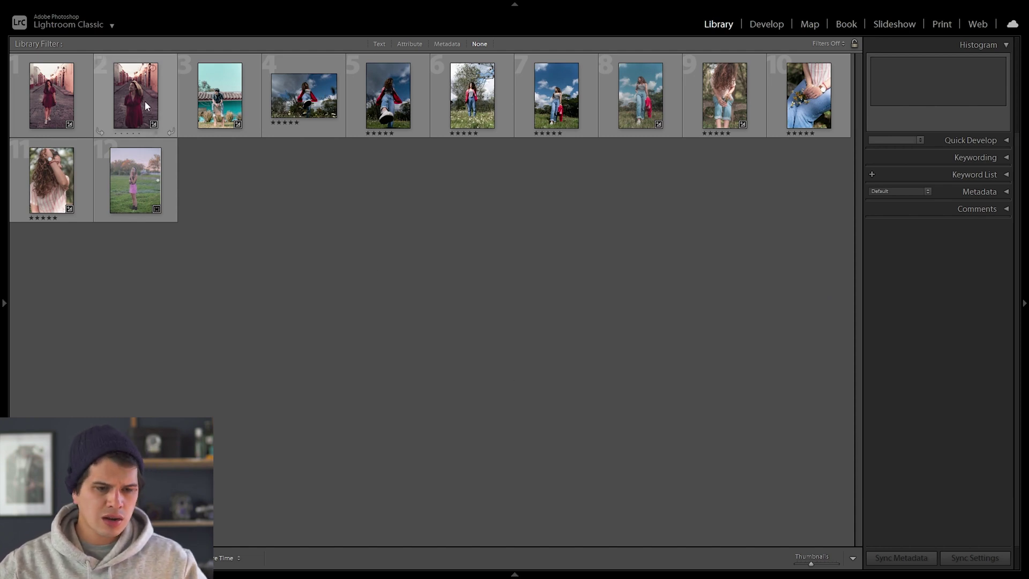
left_click(767, 24)
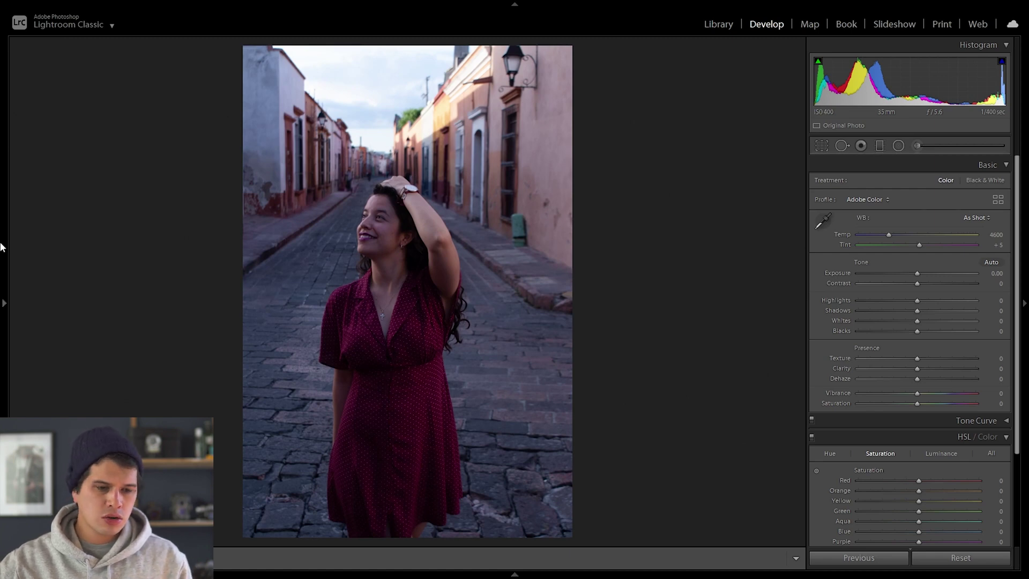
mouse_move(2, 247)
scroll(51, 202, "up", 5)
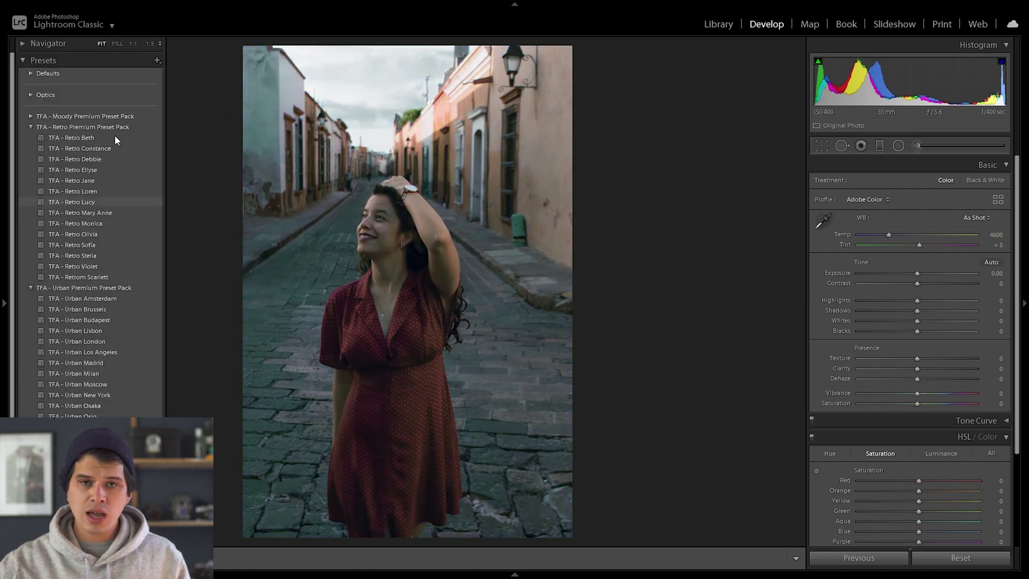
scroll(81, 321, "down", 5)
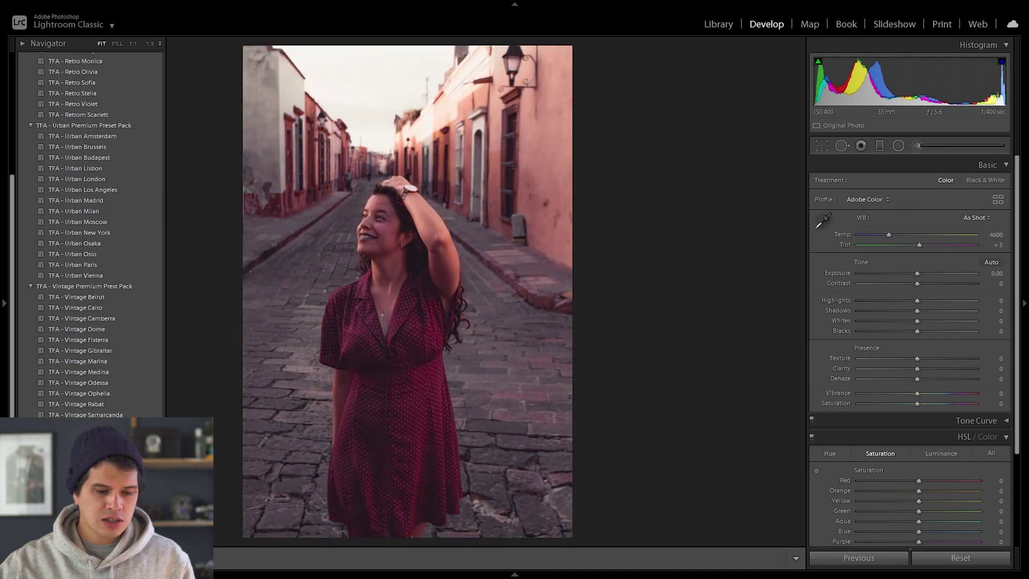
left_click(85, 426)
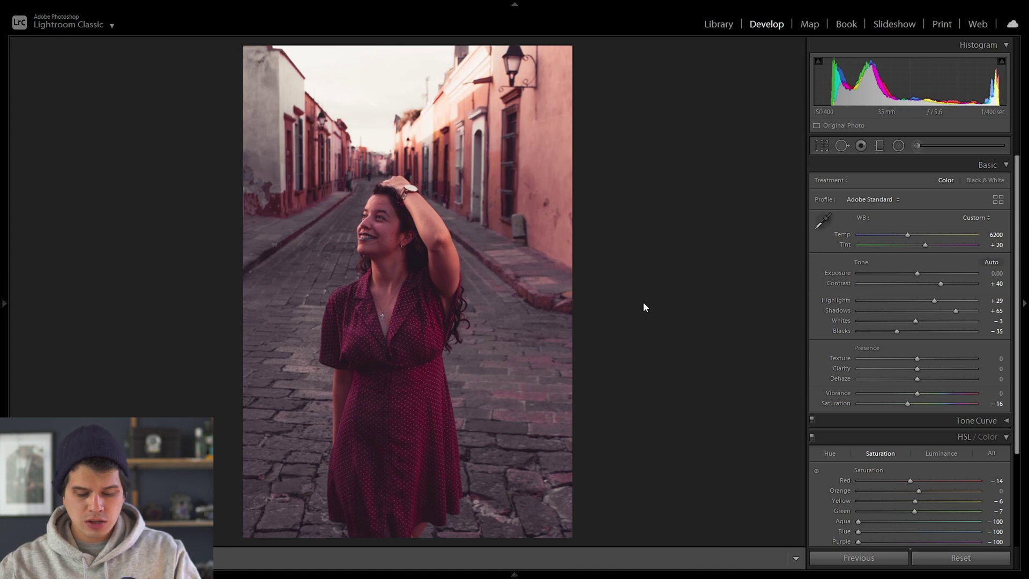
Compare the preset with the original, then set Highlights to -26 and Blacks to -3.
key("y")
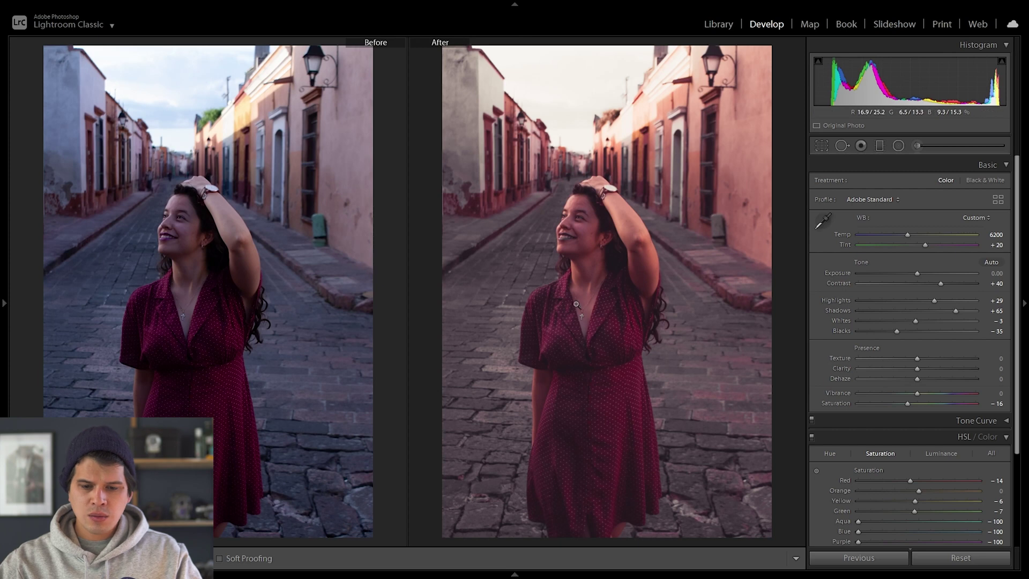
key("y")
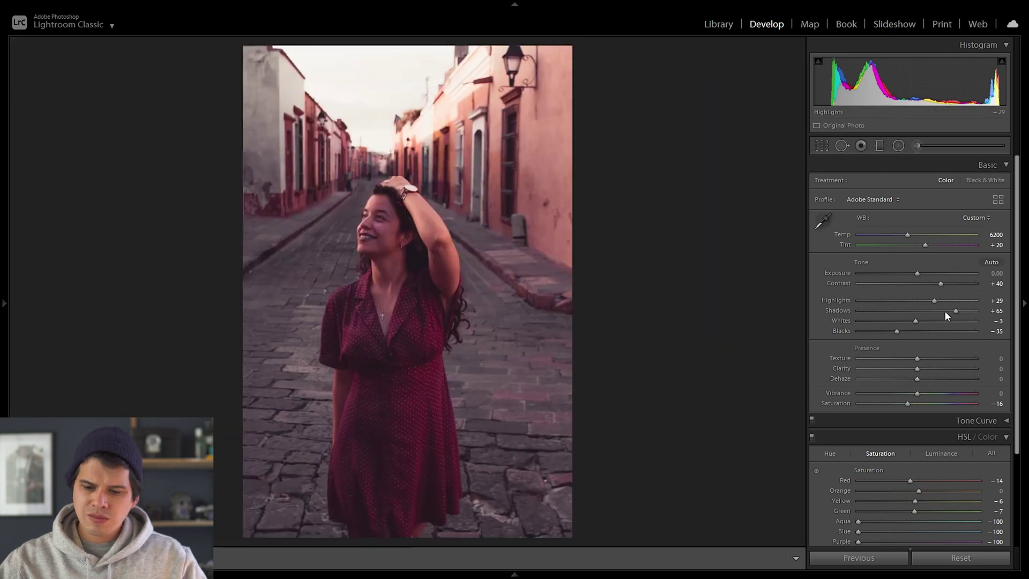
left_click_drag(934, 300, 901, 301)
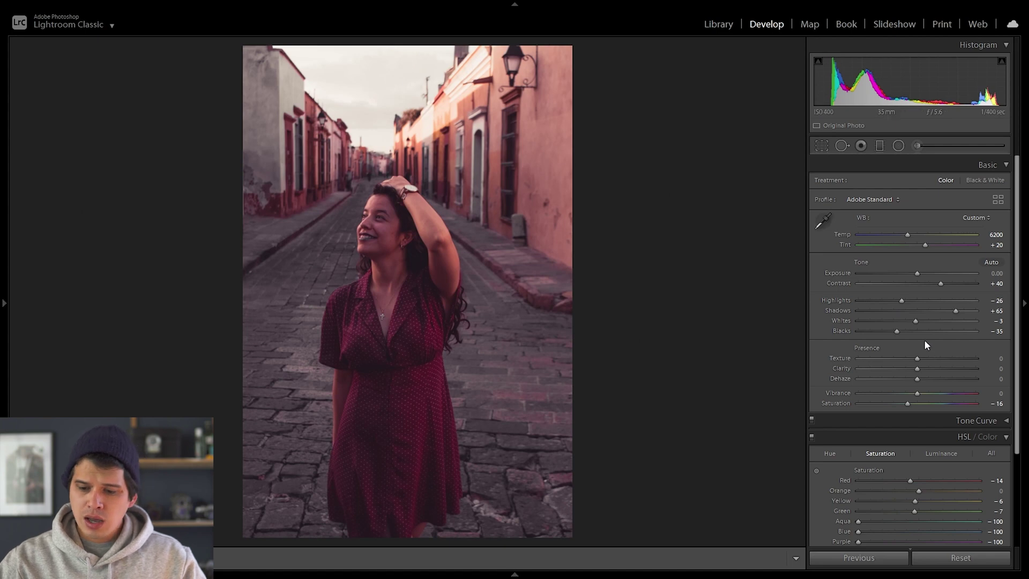
left_click_drag(904, 331, 915, 330)
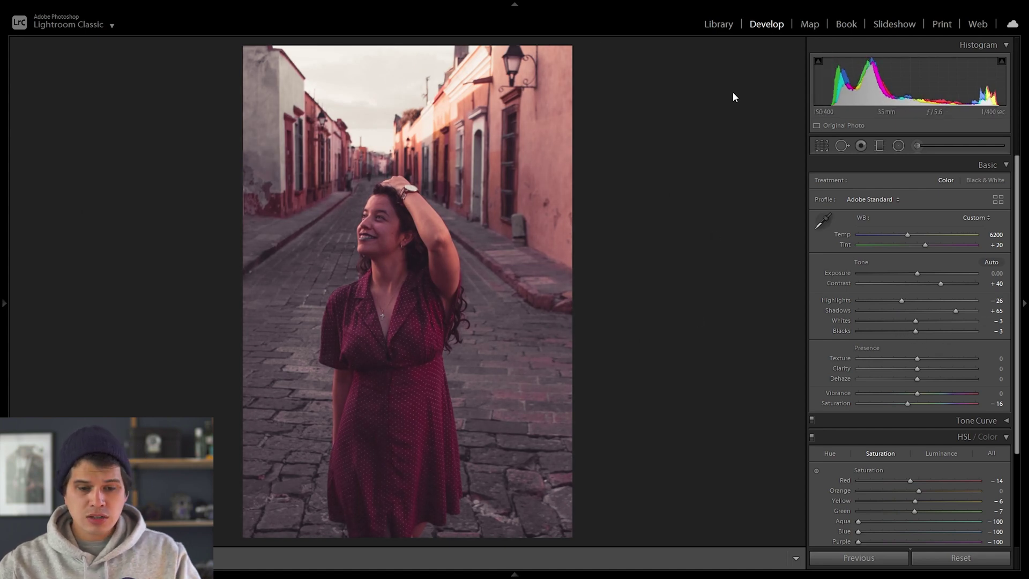
left_click(371, 240)
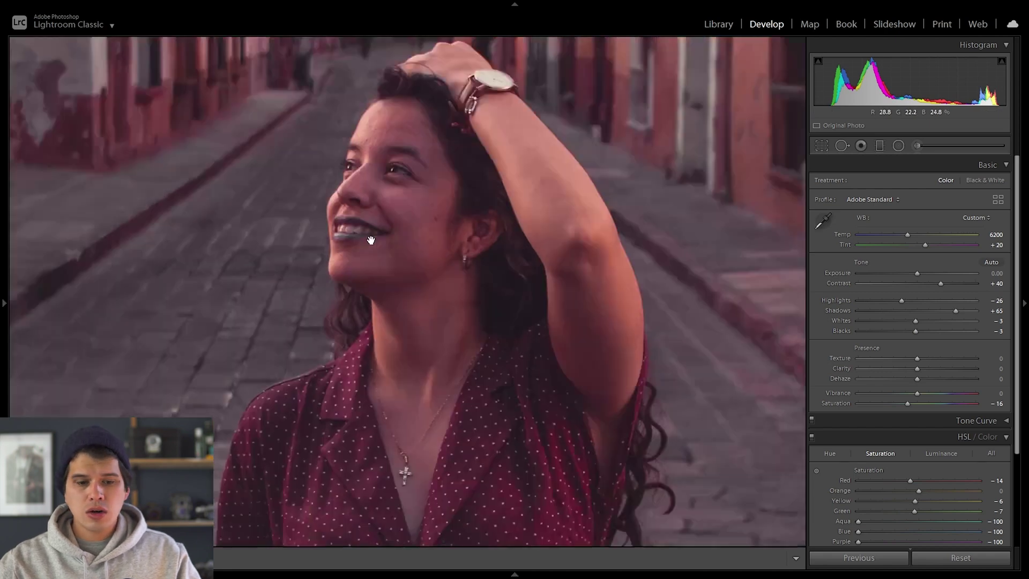
key("y")
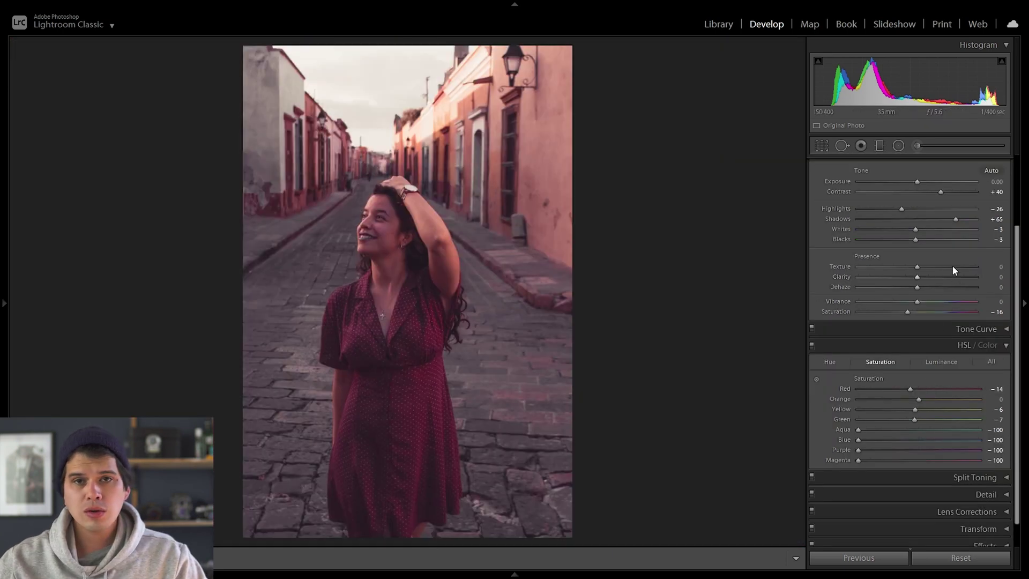
scroll(952, 263, "up", 2)
scroll(930, 212, "down", 3)
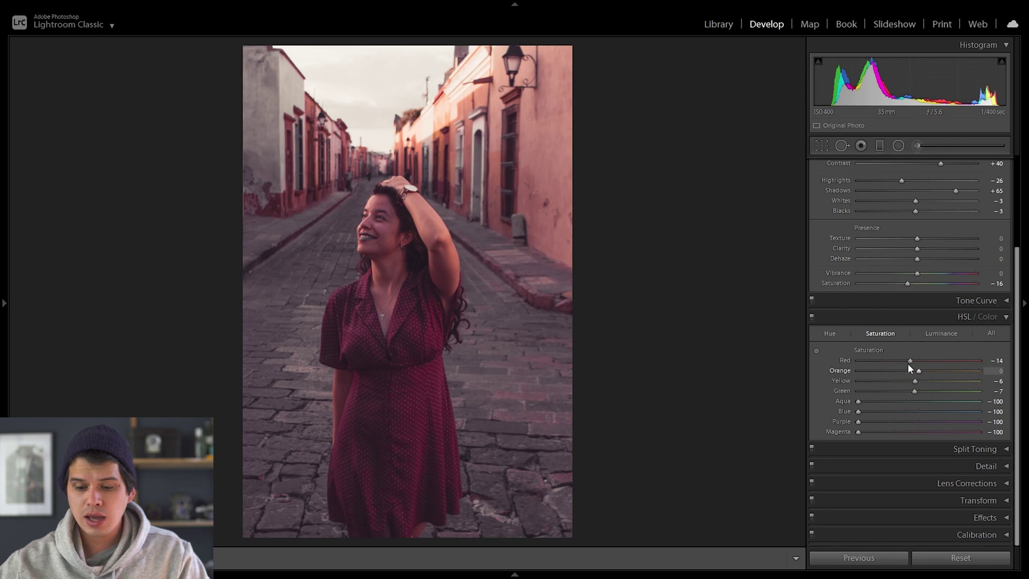
left_click(816, 350)
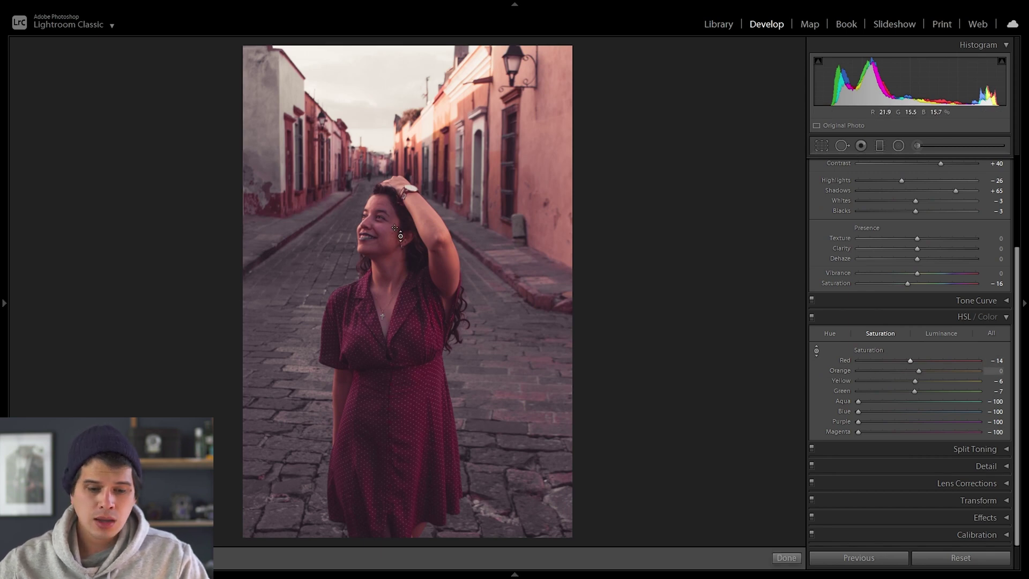
Try Red saturation, reset it to 0, then set Red hue -16 and Orange hue -13.
mouse_move(390, 227)
left_mouse_down()
mouse_move(389, 238)
mouse_move(389, 202)
mouse_move(396, 236)
left_mouse_up()
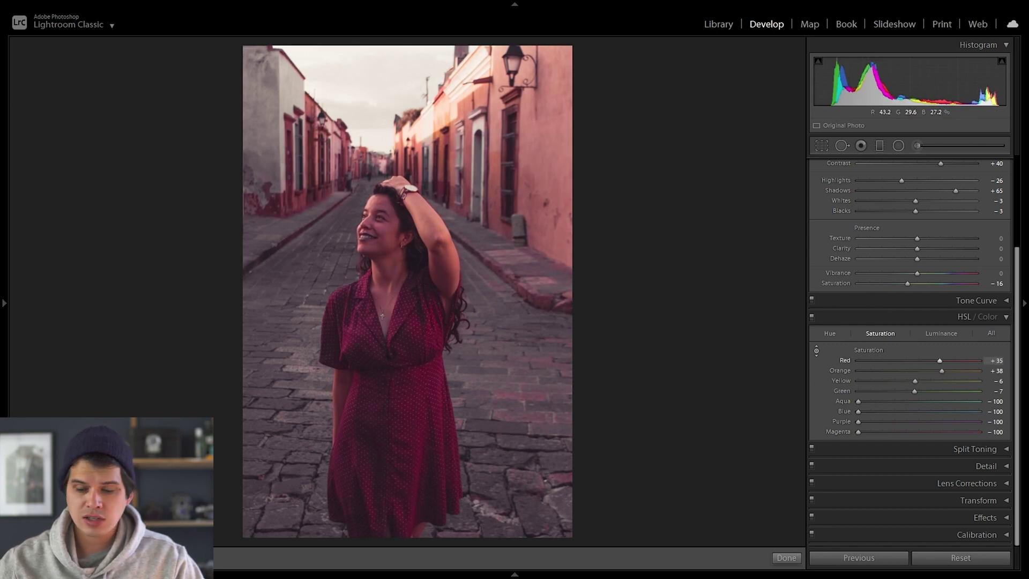
left_click_drag(439, 97, 439, 103)
left_click(828, 336)
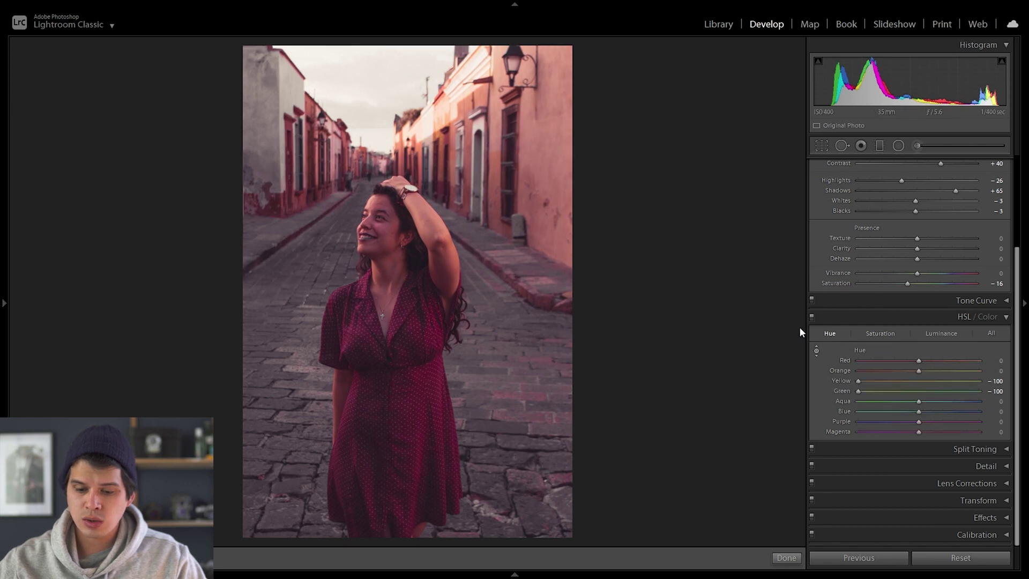
mouse_move(390, 244)
left_mouse_down()
mouse_move(388, 228)
mouse_move(389, 253)
left_mouse_up()
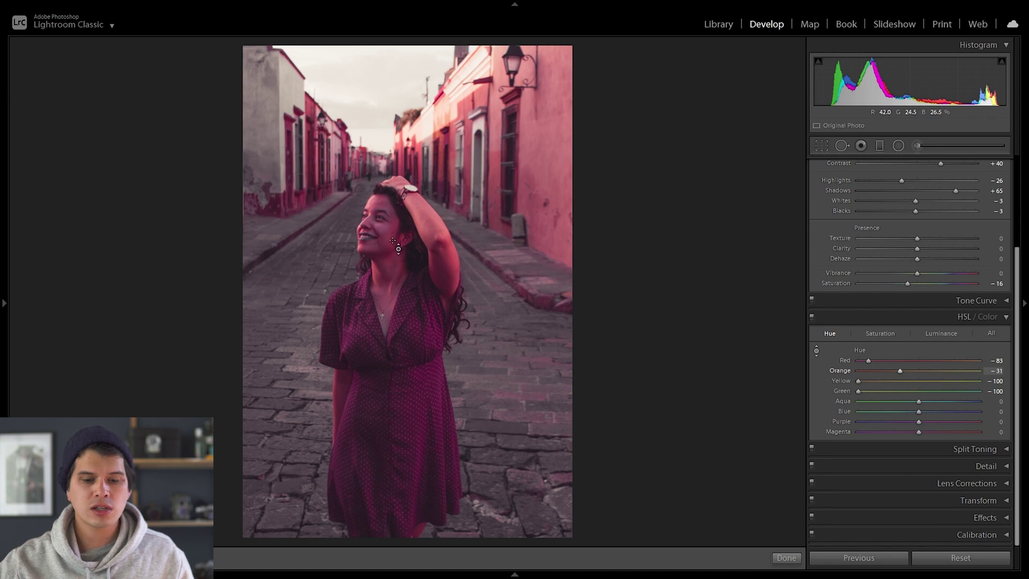
left_click_drag(376, 225, 375, 221)
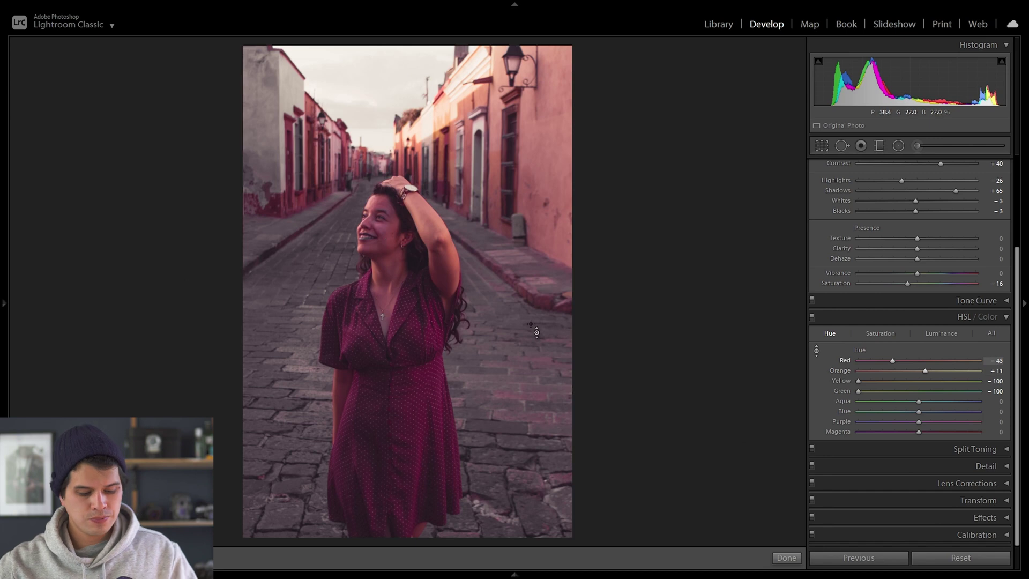
scroll(923, 182, "up", 5)
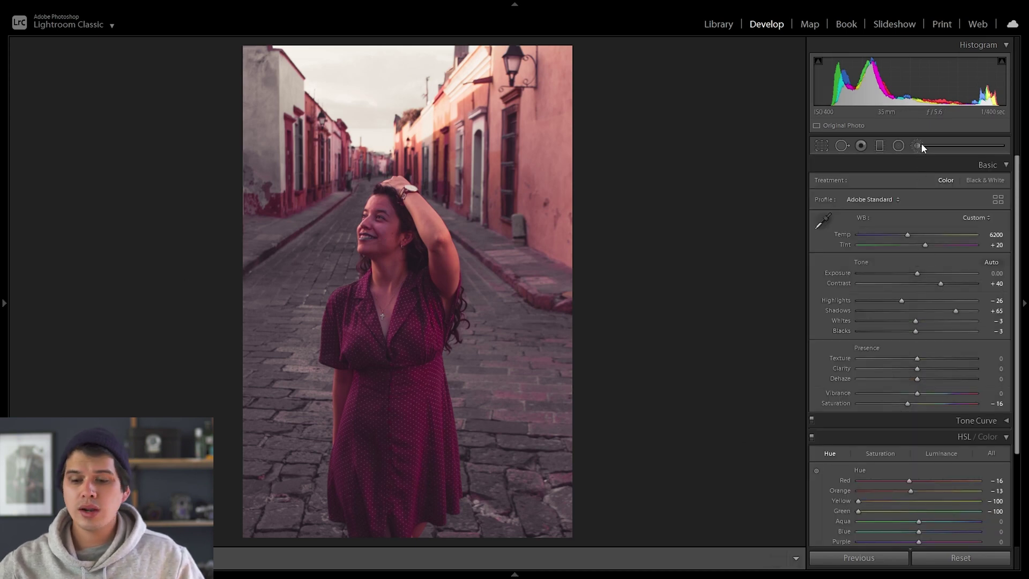
left_click(921, 142)
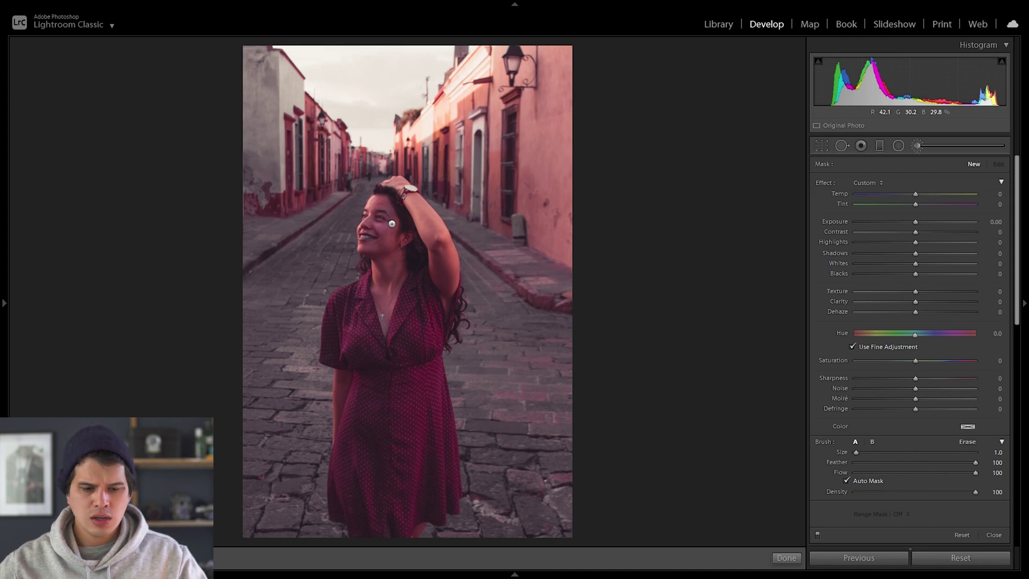
Zoom onto her face and brush an auto-masked selection over face, neck and raised arm.
key("k")
left_click(392, 224)
left_click_drag(404, 177, 402, 138)
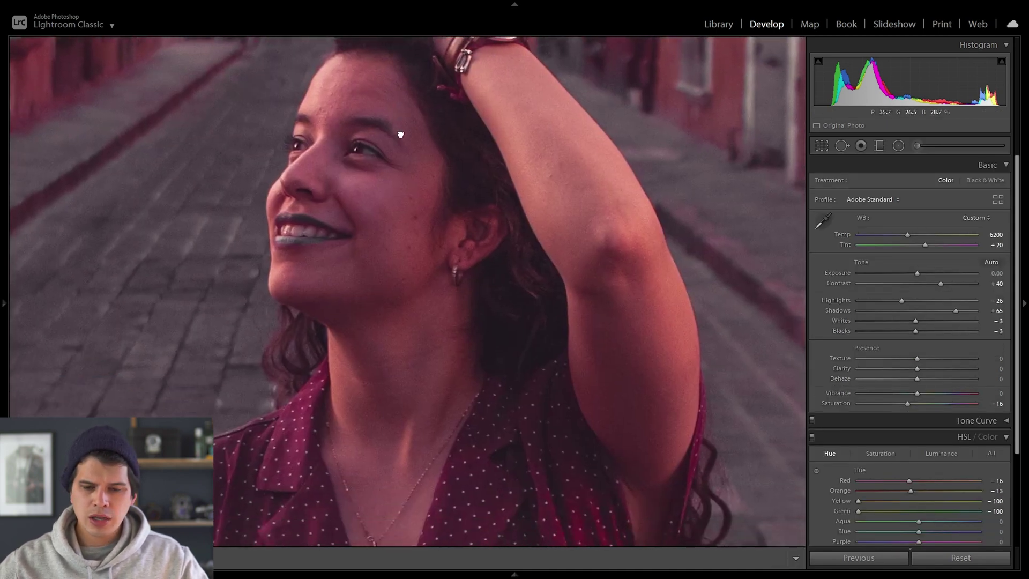
left_click(916, 144)
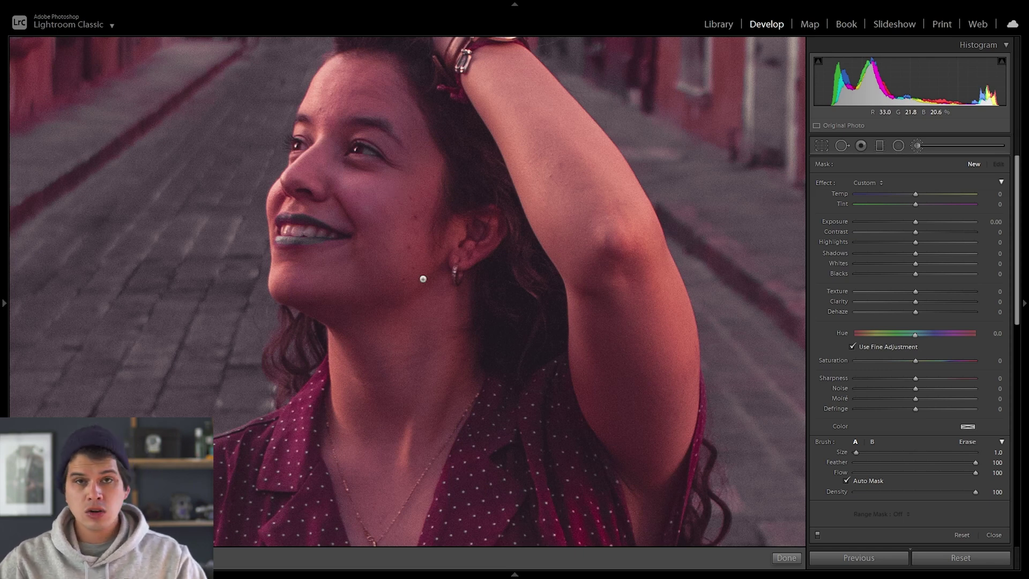
scroll(400, 208, "up", 3)
scroll(395, 210, "up", 5)
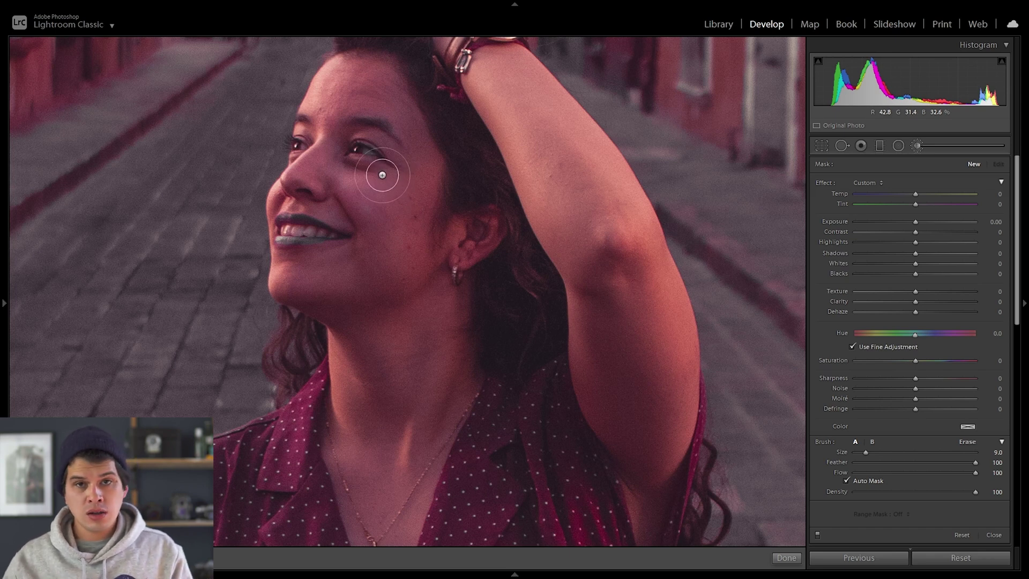
mouse_move(340, 114)
left_mouse_down()
mouse_move(310, 279)
mouse_move(373, 105)
mouse_move(393, 336)
mouse_move(337, 239)
mouse_move(288, 206)
left_mouse_up()
key("bracketleft")
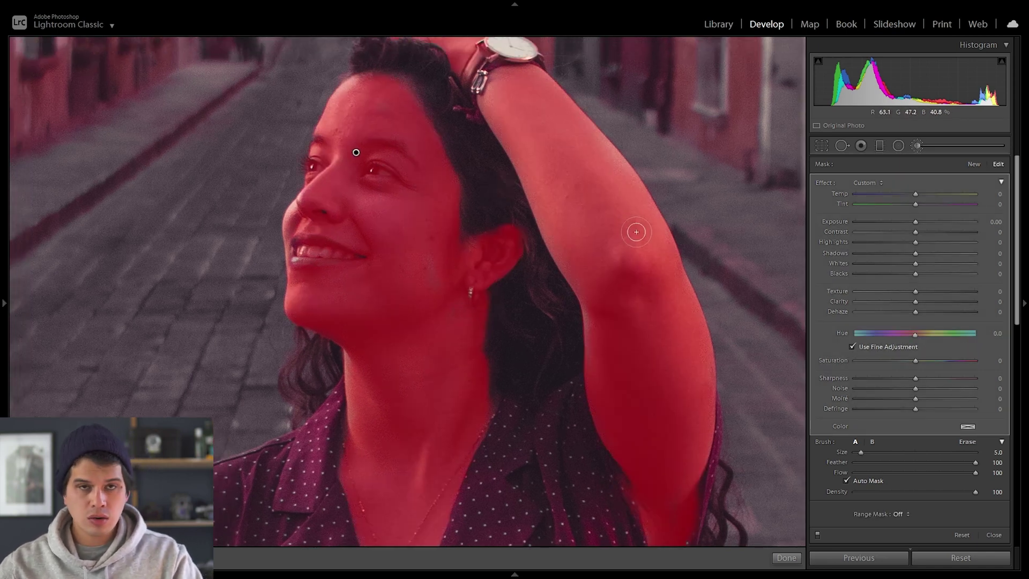
Hide the mask overlay and show Before/After with her face centred.
key("o")
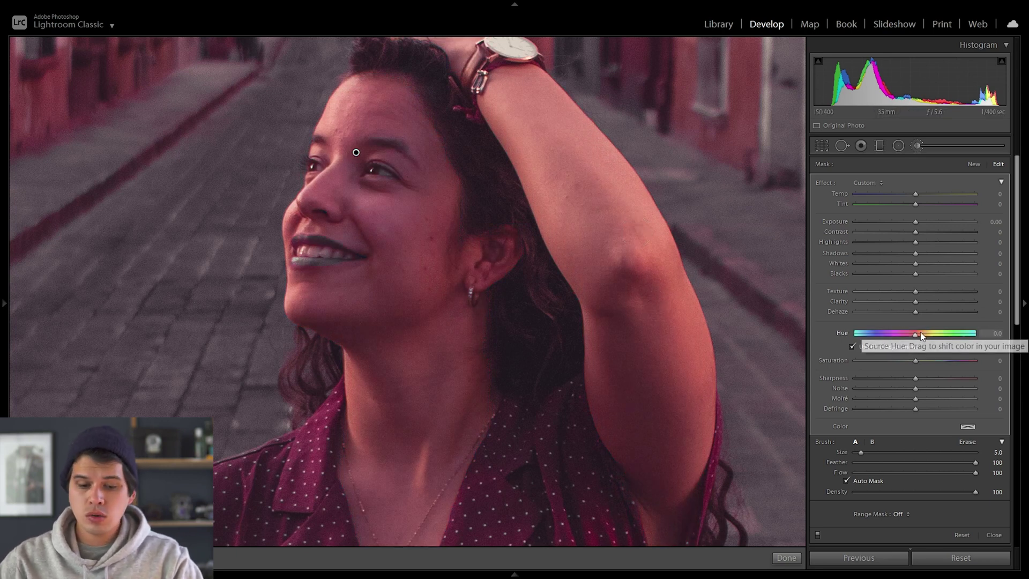
key("y")
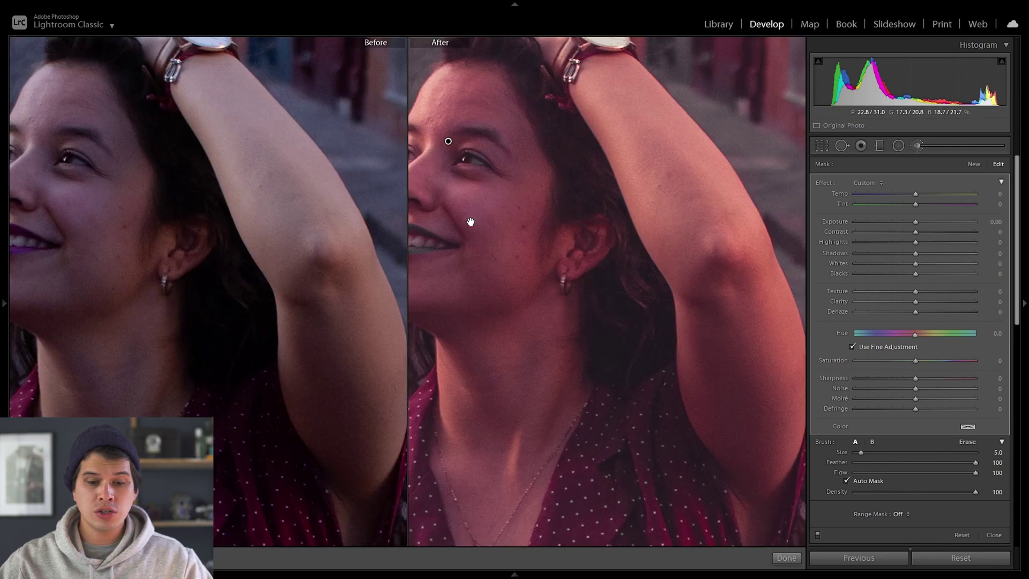
left_click_drag(469, 223, 558, 216)
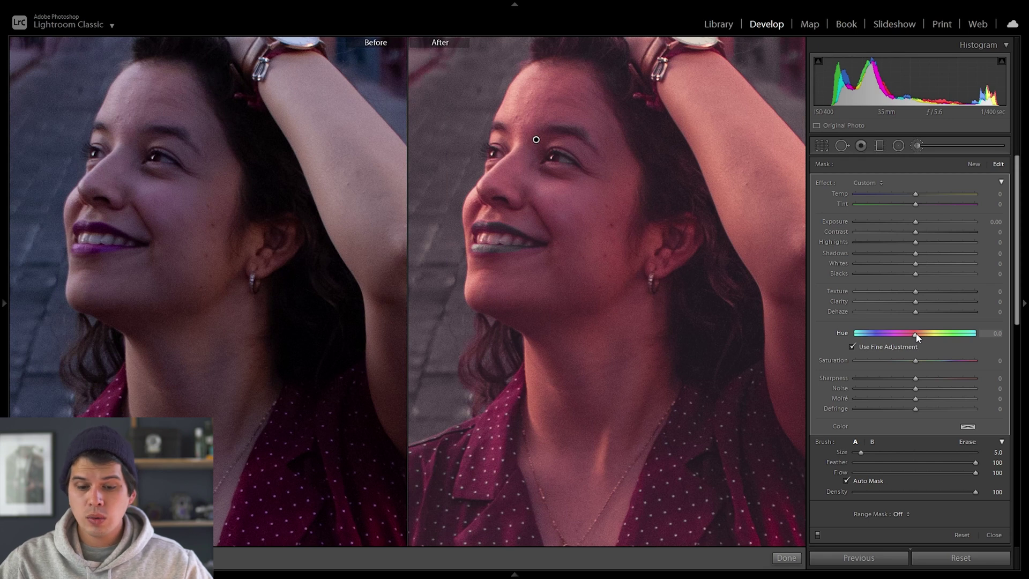
Give the skin mask Hue 4.9, Saturation -22 and a cooler Temp, then zoom out.
left_click_drag(918, 332, 950, 331)
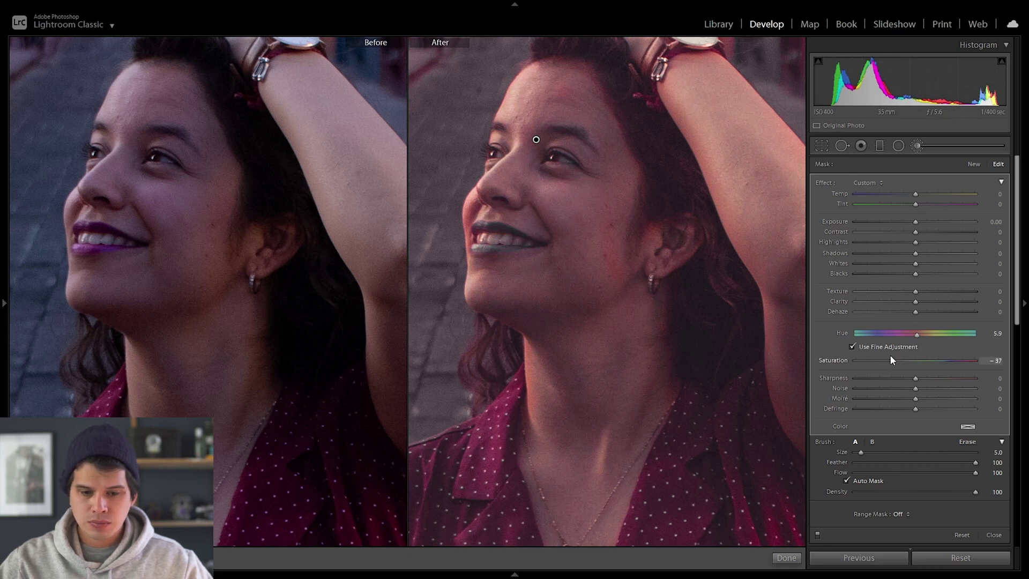
left_click_drag(895, 358, 897, 359)
left_click(917, 334)
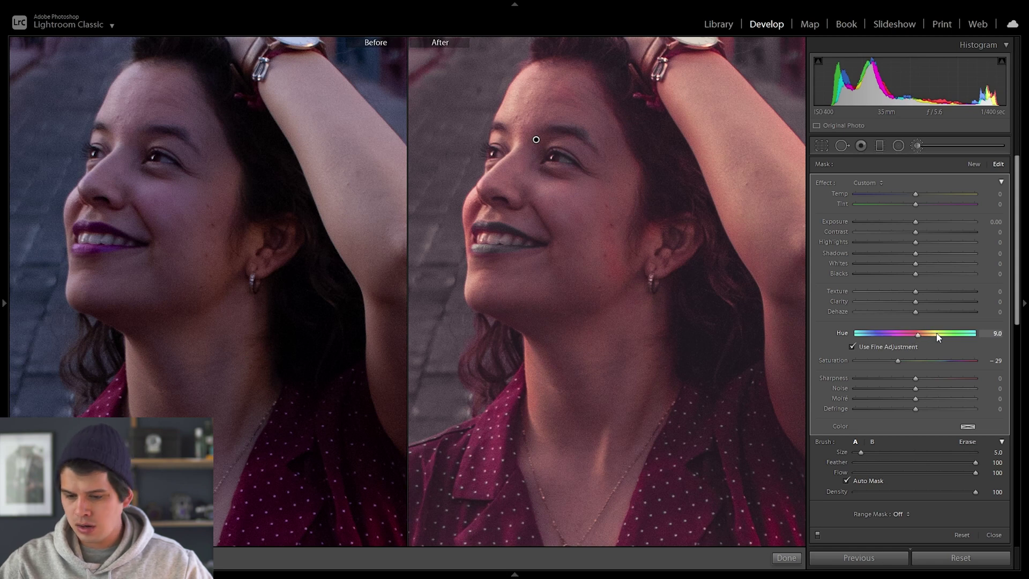
left_click_drag(917, 194, 905, 196)
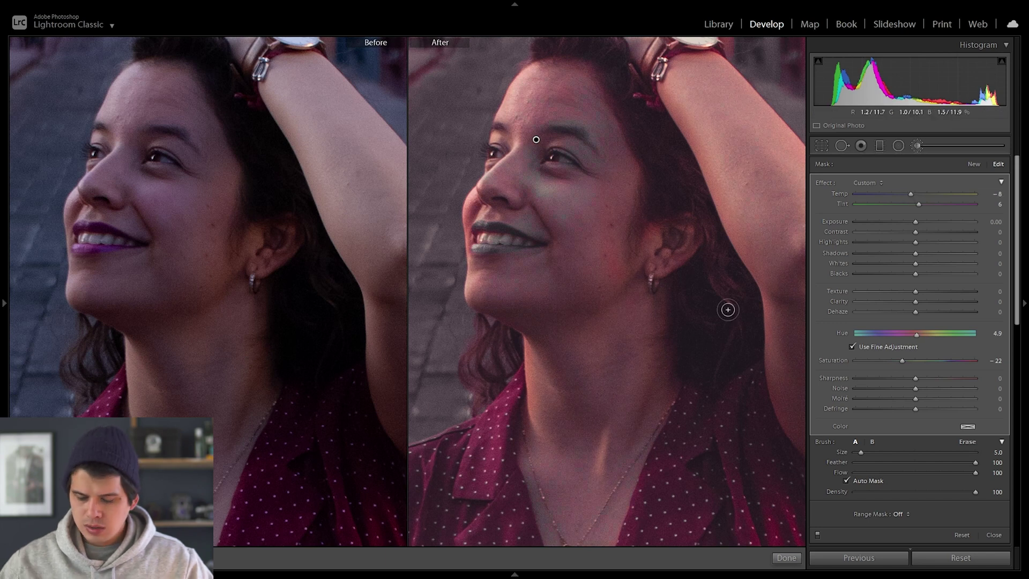
key("k")
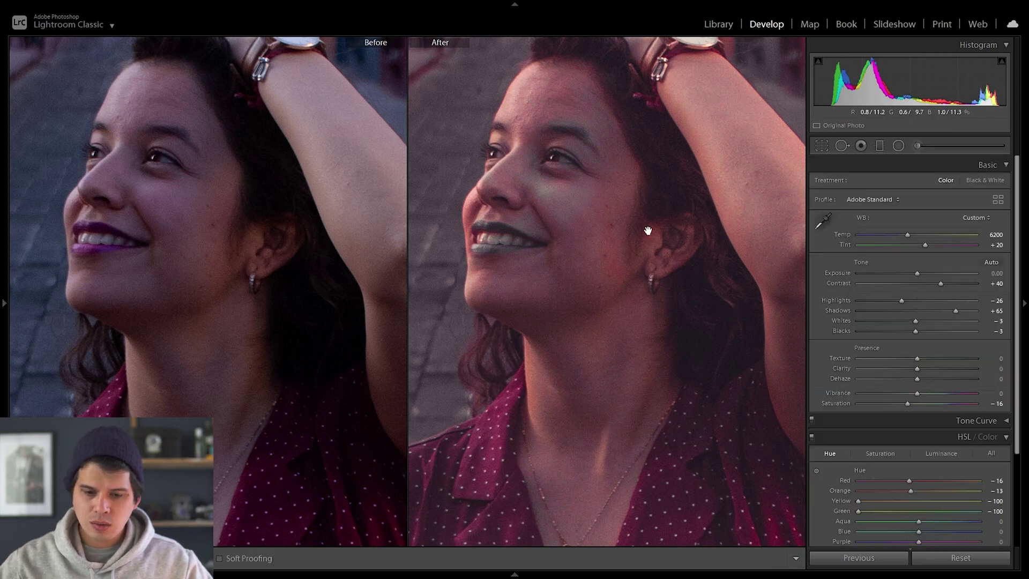
left_click(627, 209)
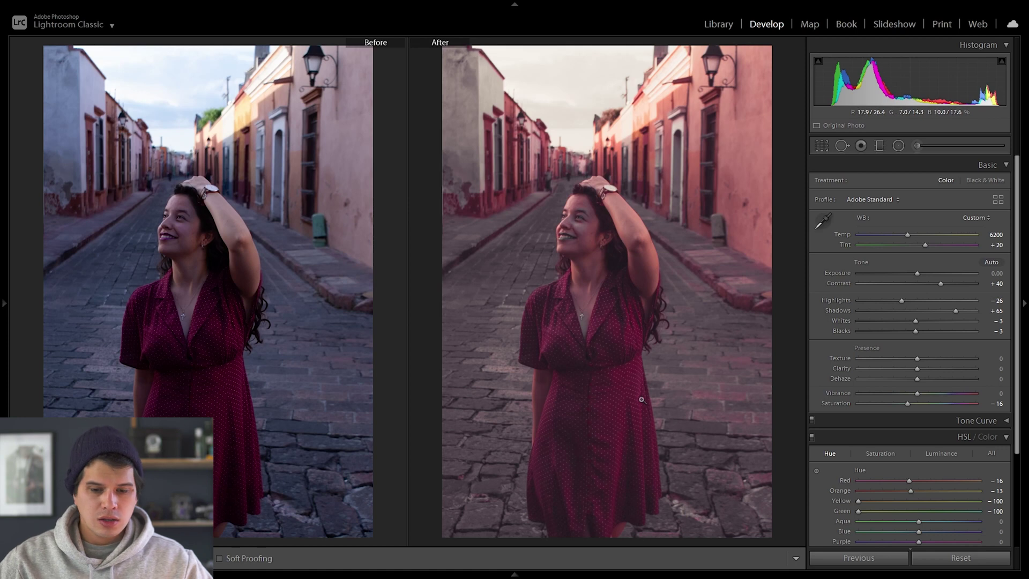
Zoom in to check the face, neckline and cross details.
left_click(634, 360)
left_click_drag(563, 156, 751, 417)
left_click(750, 417)
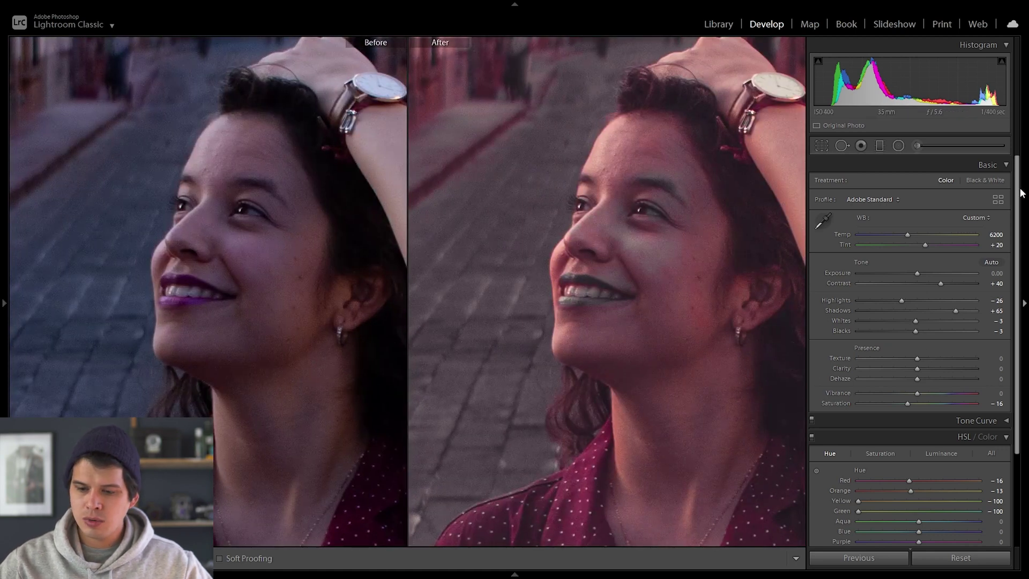
Raise HSL Magenta saturation from -78 to +2 to restore the lips' pink.
scroll(1021, 193, "down", 3)
left_click(880, 333)
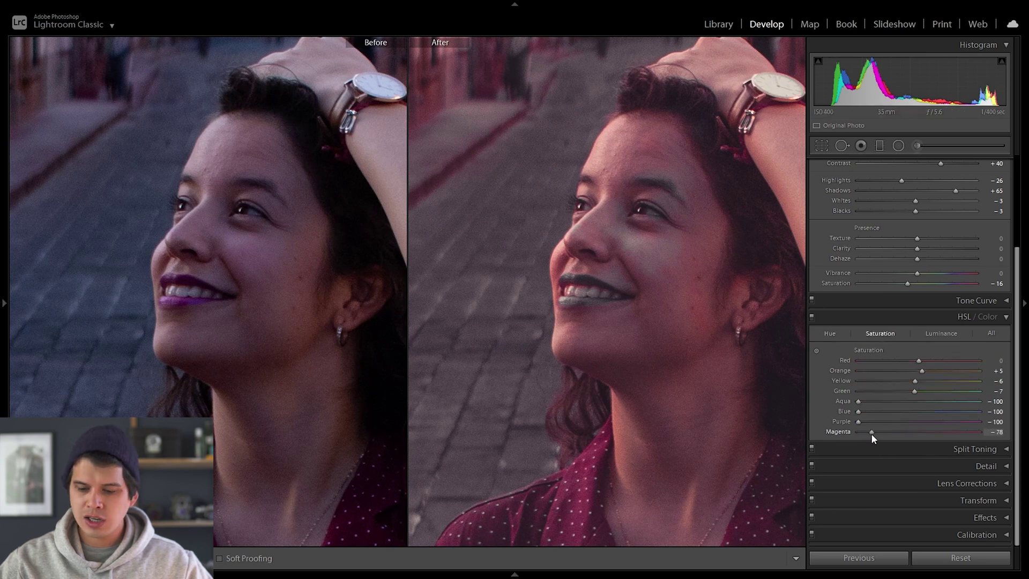
left_click_drag(871, 433, 920, 435)
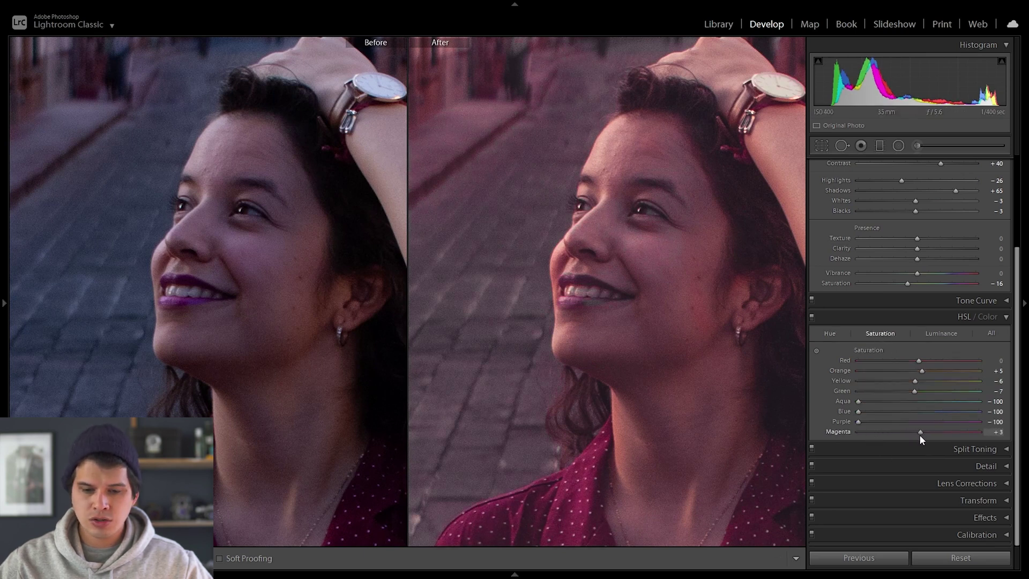
left_click(709, 285)
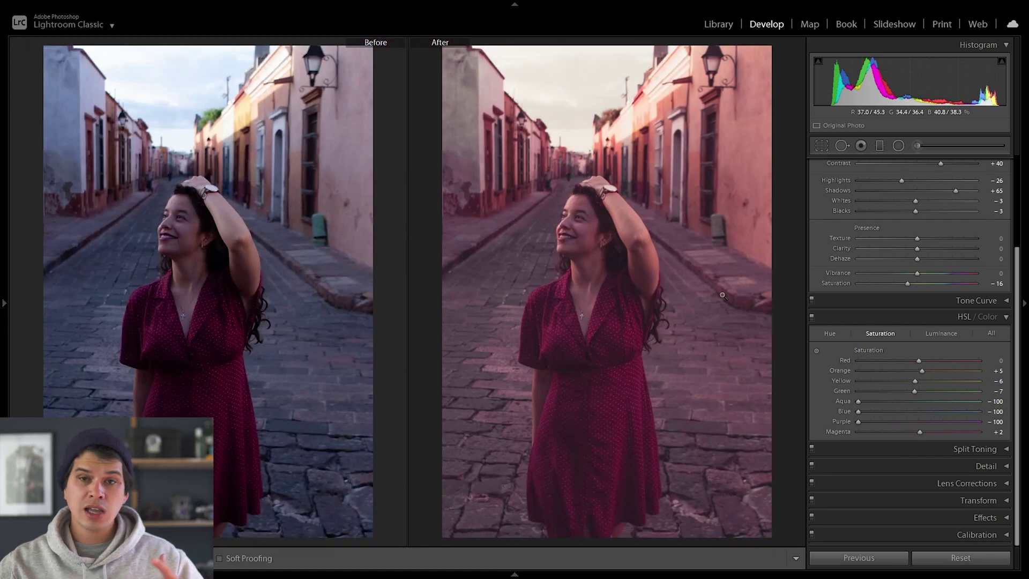
left_click(717, 24)
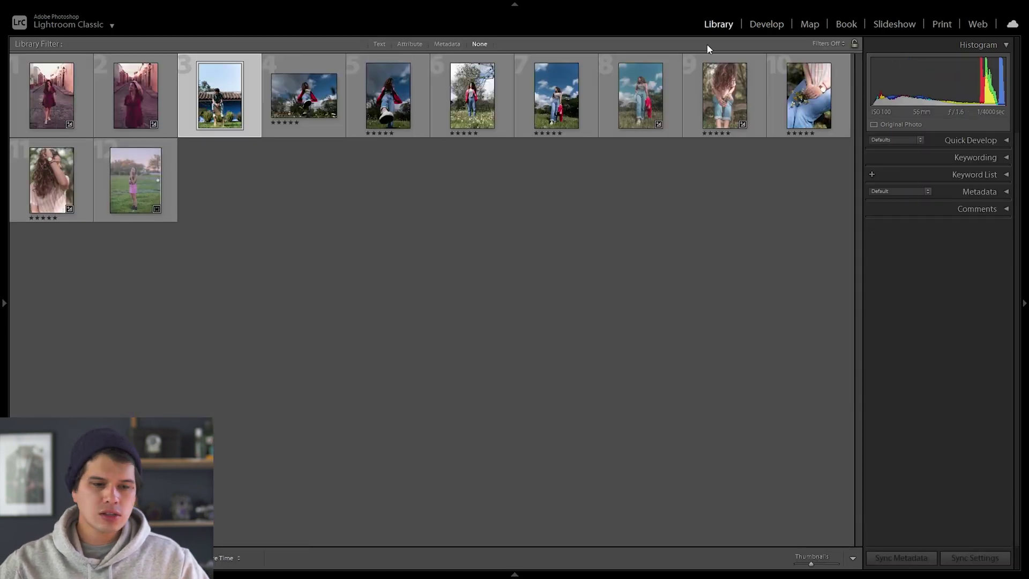
Open the man-on-stool photo and apply the TFA - Retro Constance preset with the side panel hidden.
left_click(772, 27)
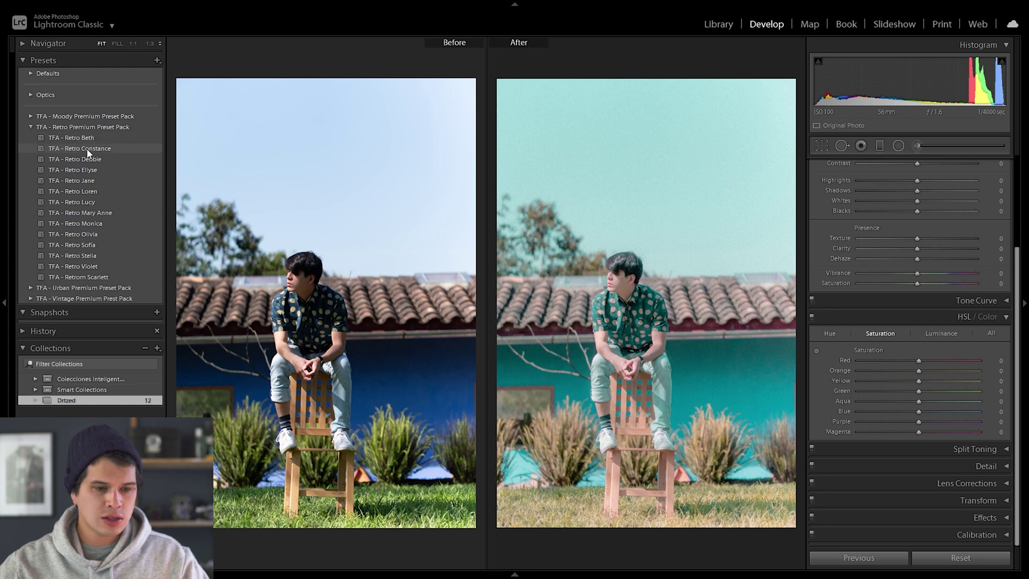
left_click(88, 154)
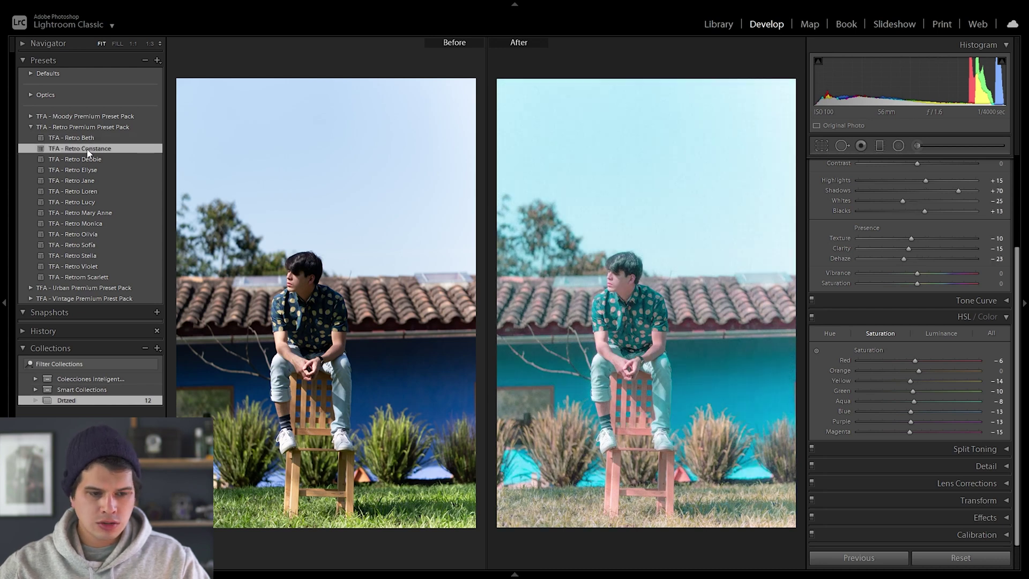
key("F7")
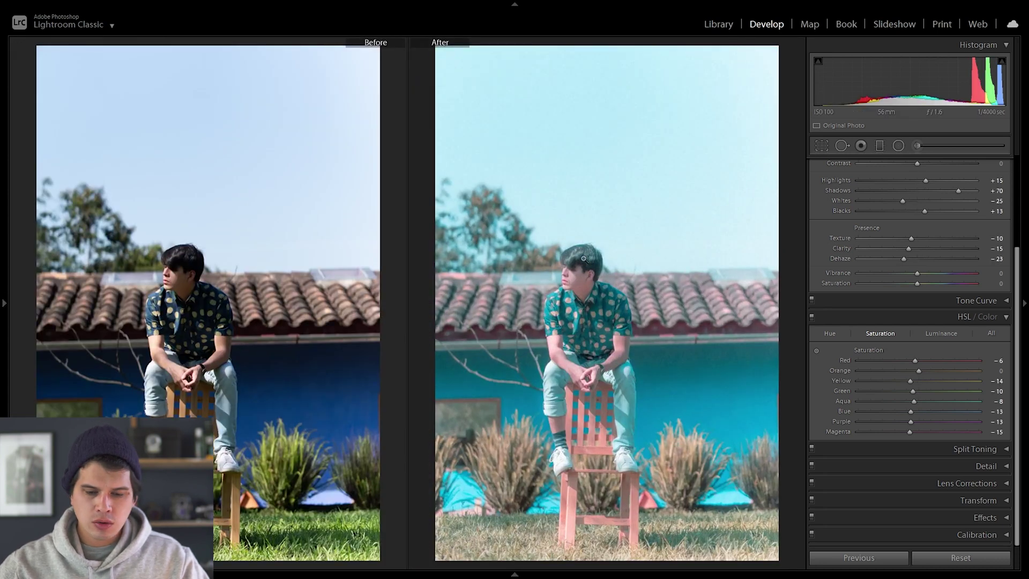
left_click(583, 259)
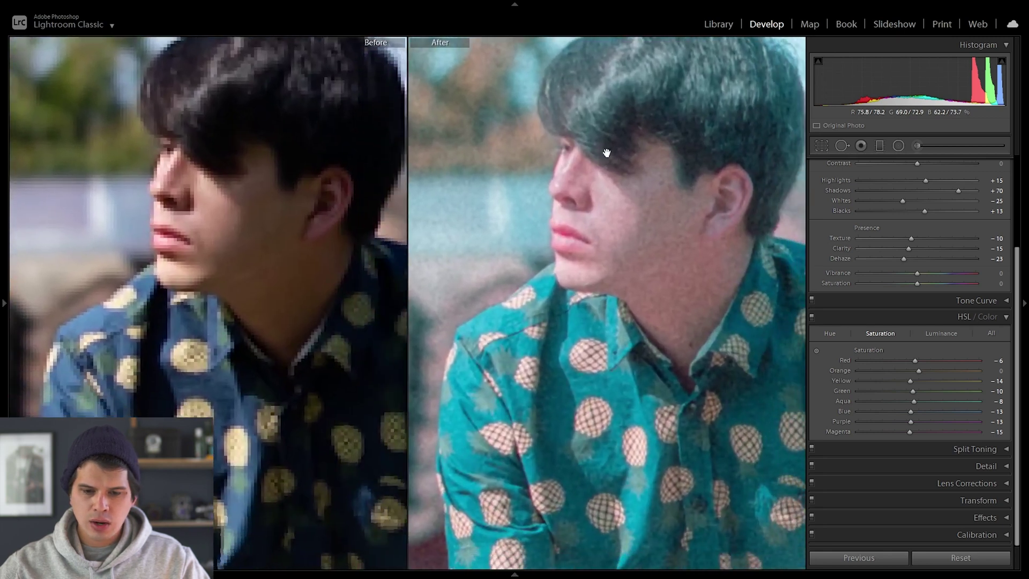
Inspect the teal shirt, hands and stool up close in both versions.
left_click_drag(661, 319, 645, 273)
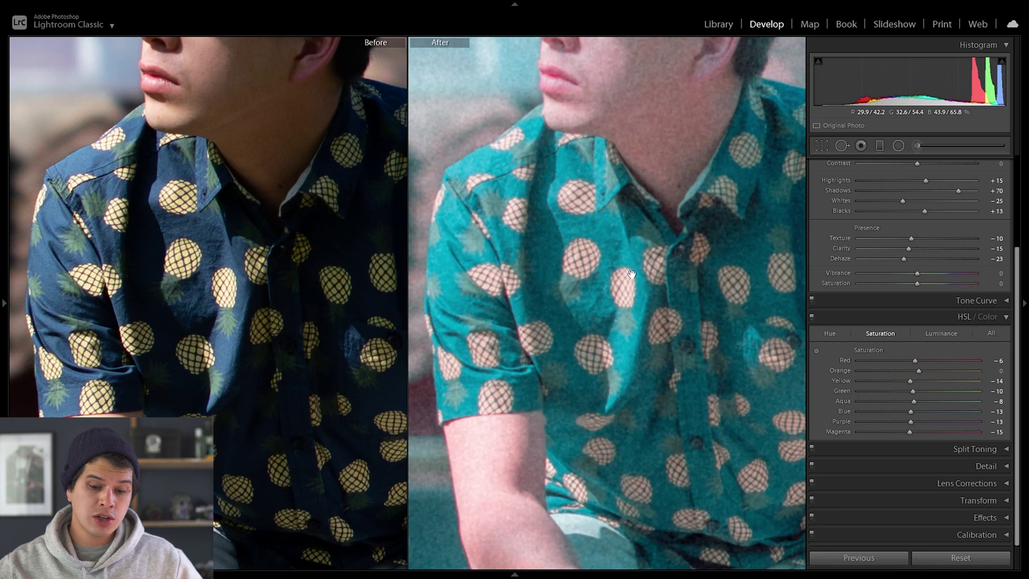
left_click_drag(627, 360, 685, 322)
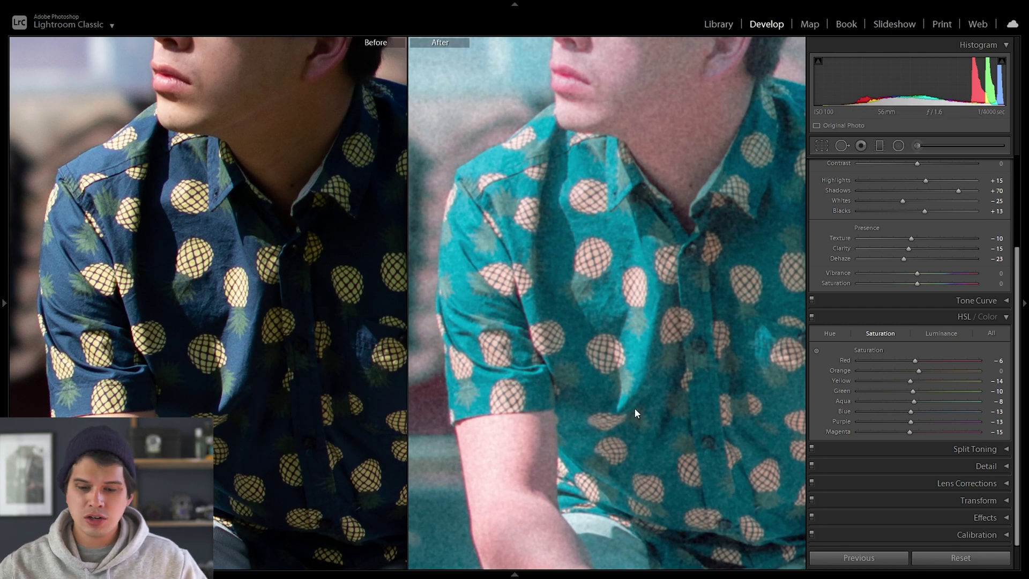
left_click(671, 315)
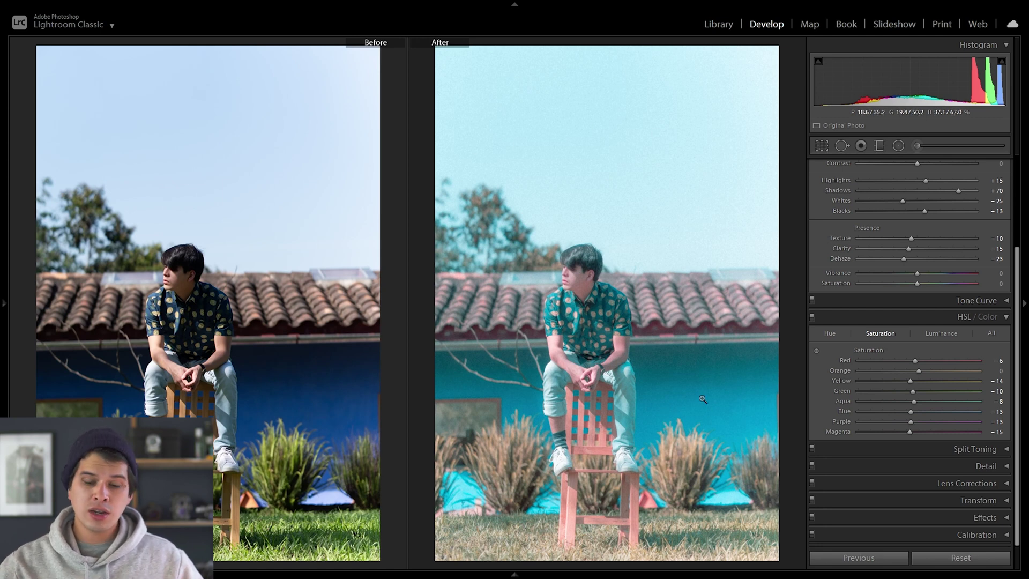
left_click(642, 330)
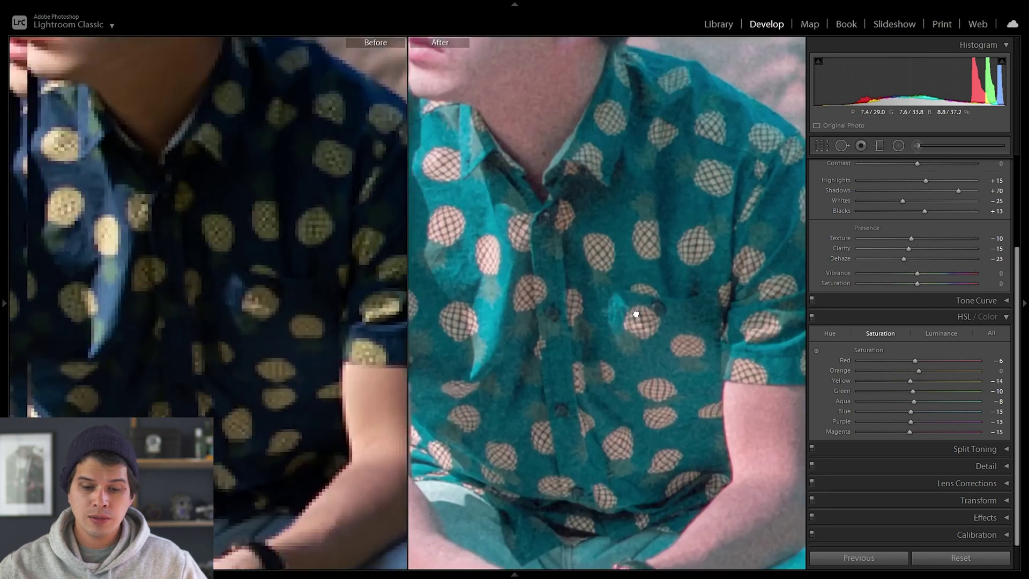
left_click_drag(636, 313, 486, 224)
Leave Before/After to show only the edited photo, fitted to the view.
key("y")
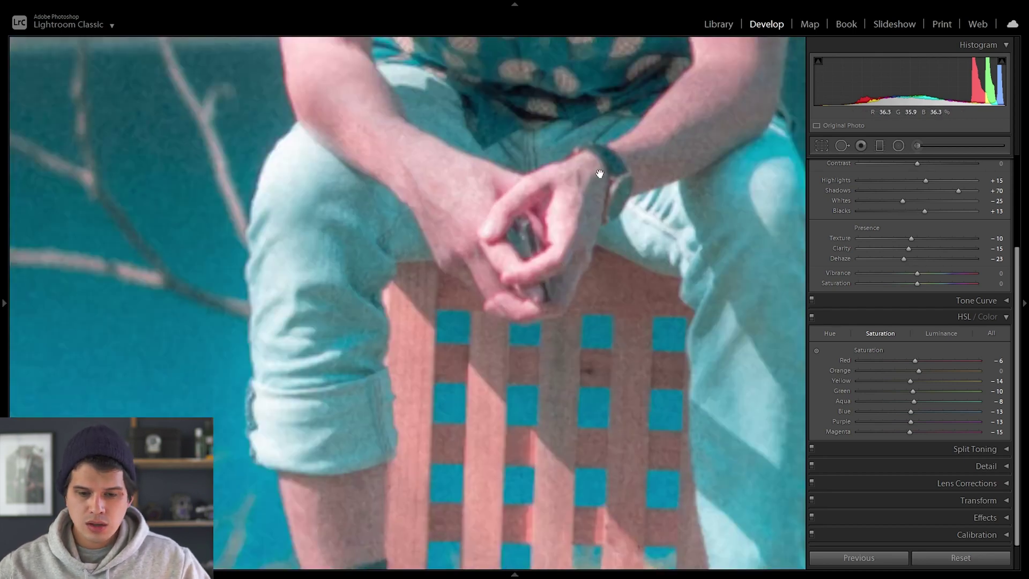
left_click_drag(600, 174, 566, 360)
left_click(598, 309)
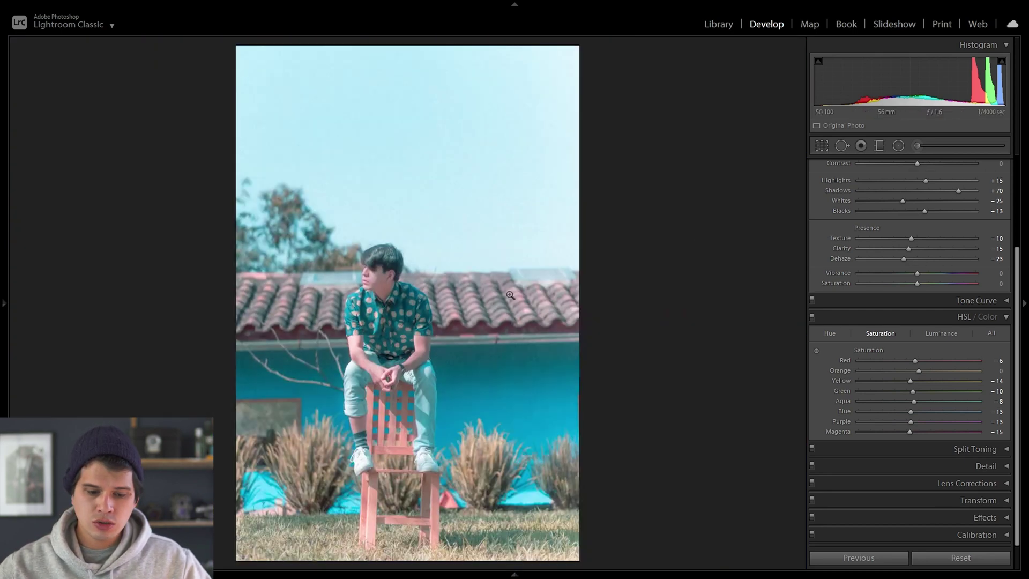
left_click(917, 145)
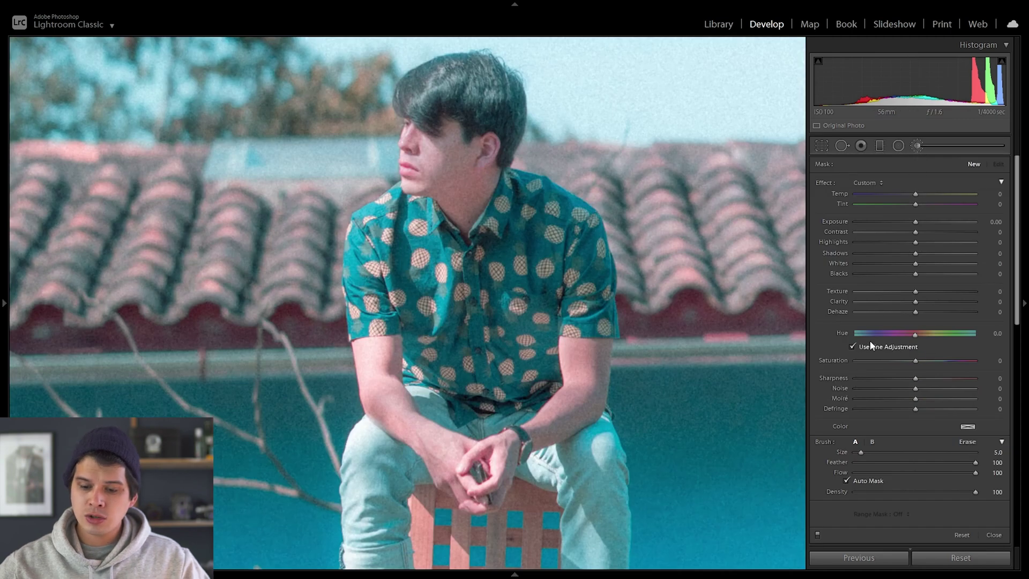
Set brush size 9.0, mask the entire teal shirt, hide the overlay and show Before/After.
left_click_drag(860, 451, 865, 452)
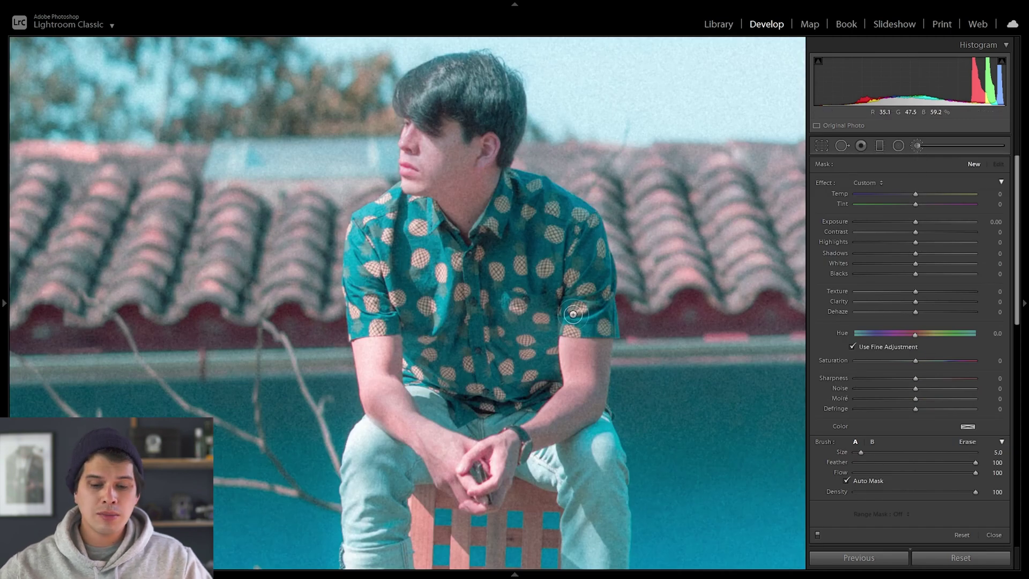
left_click_drag(505, 302, 515, 373)
key("ctrl+z")
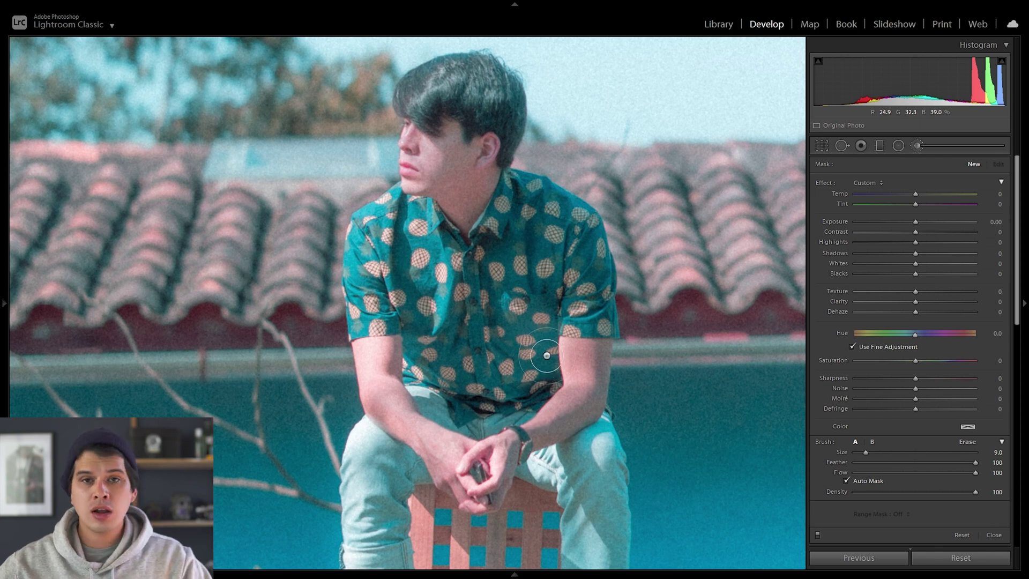
left_click(511, 376)
left_click_drag(527, 245, 568, 280)
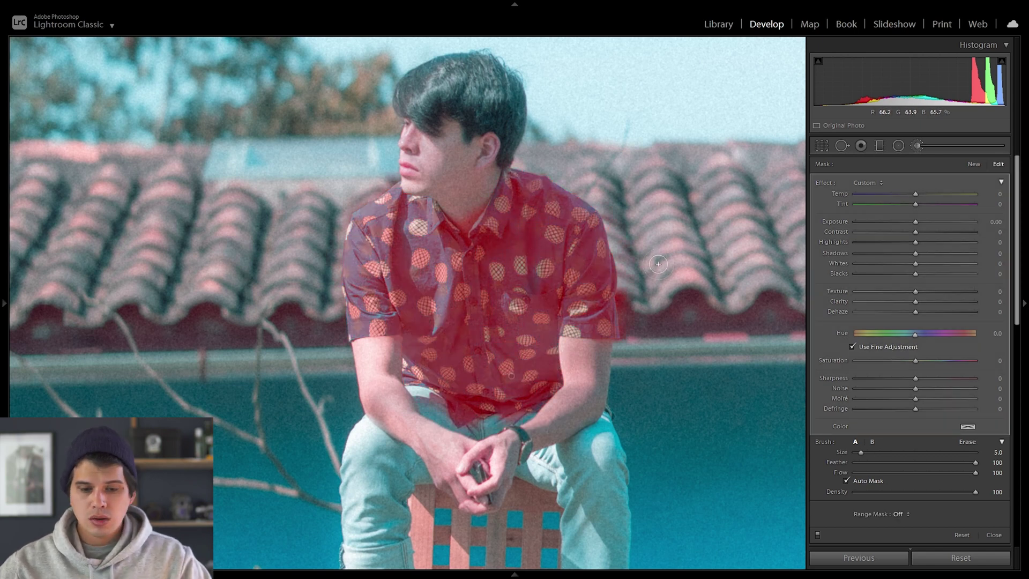
key("o")
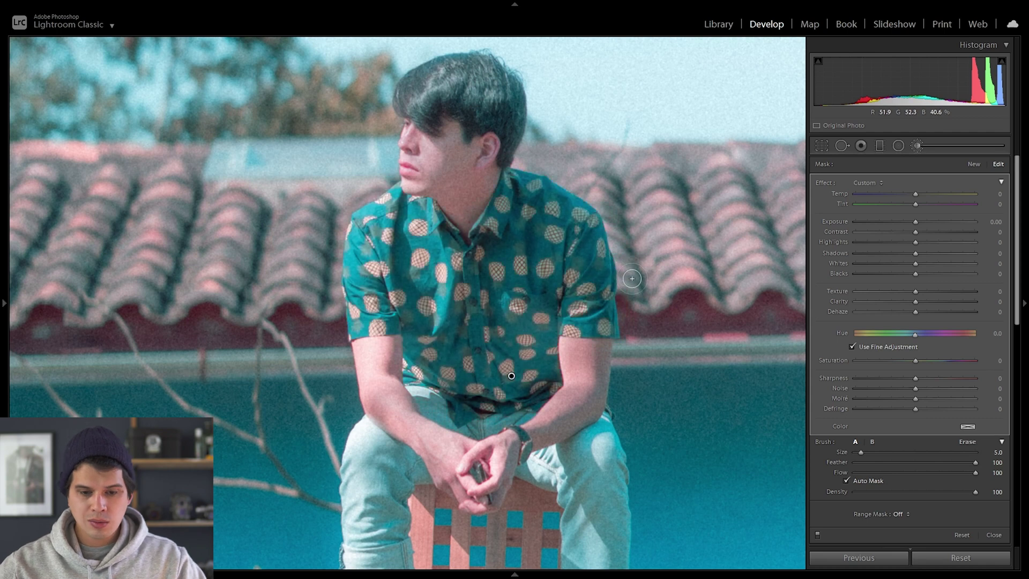
key("y")
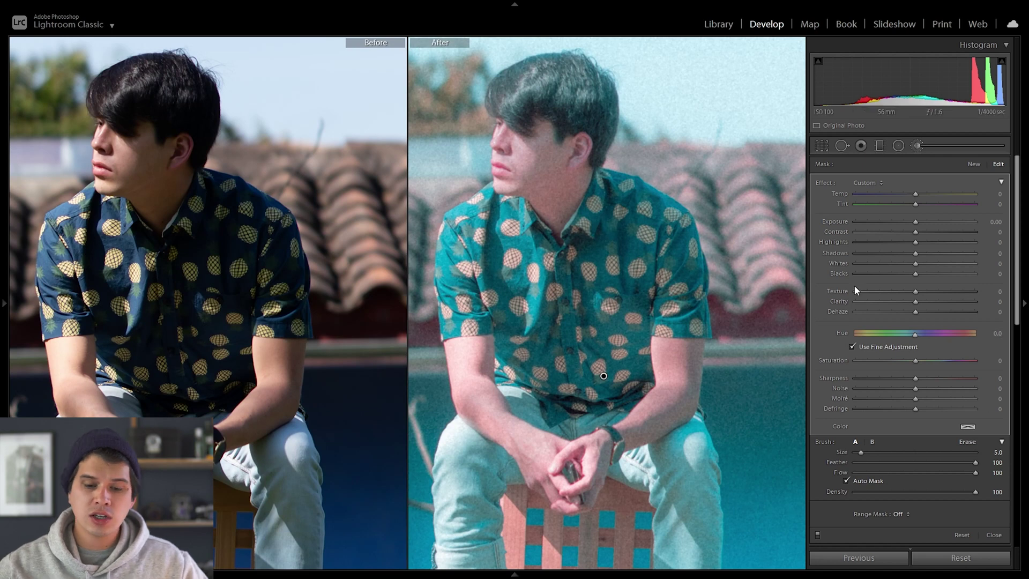
Set the shirt mask to Hue 33.2, Shadows -24 and Blacks -29, then deselect it.
left_click_drag(917, 336, 967, 335)
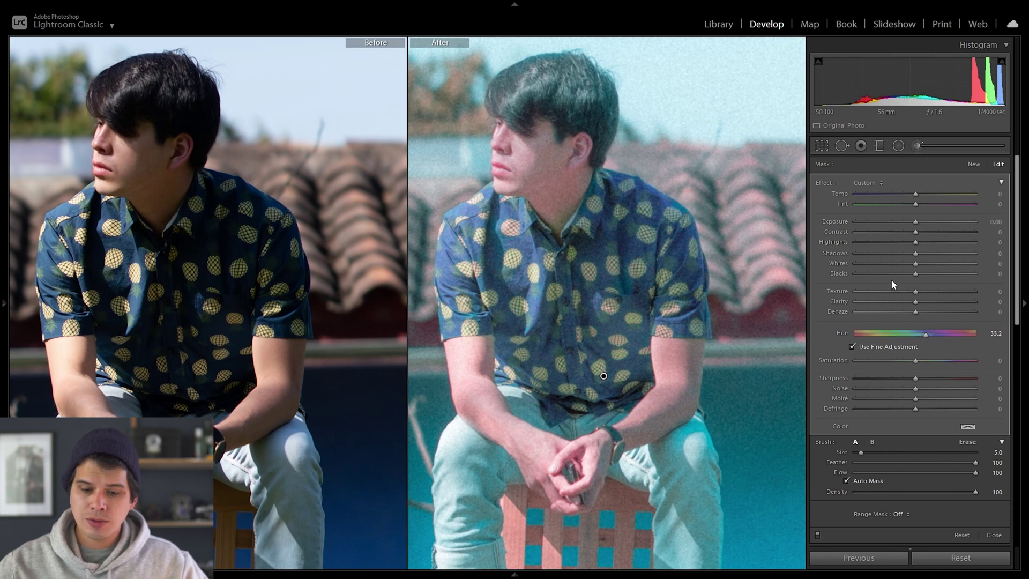
left_click_drag(873, 278, 897, 252)
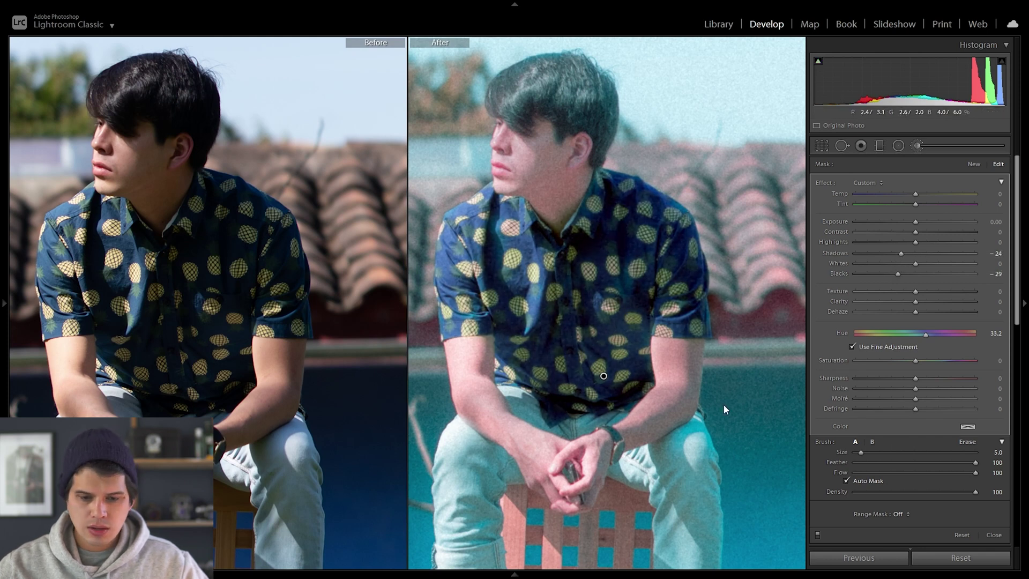
key("Escape")
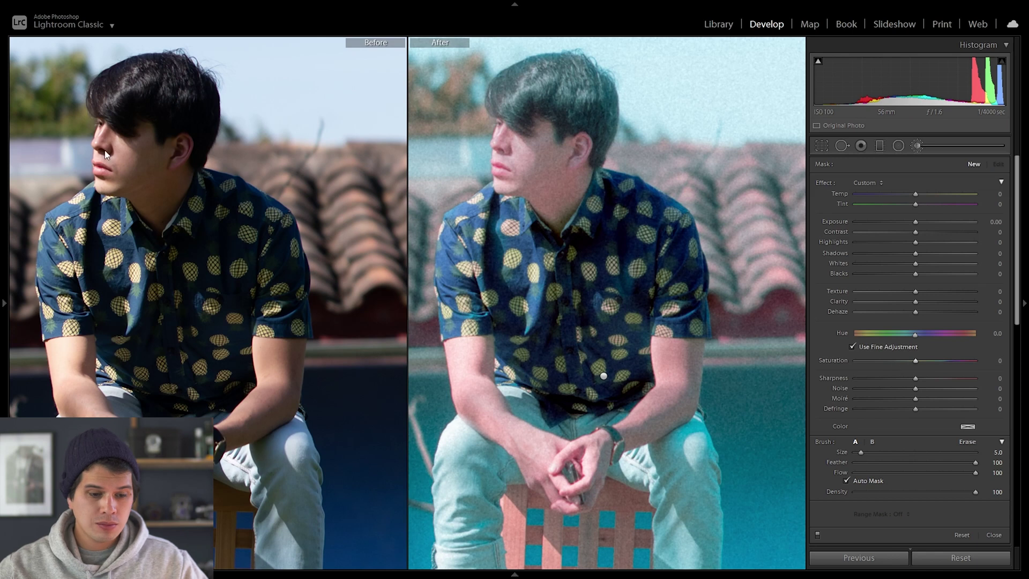
Inspect the man's shirt up close and undo the accidental hue change, restoring navy instead of teal.
key("k")
key("z")
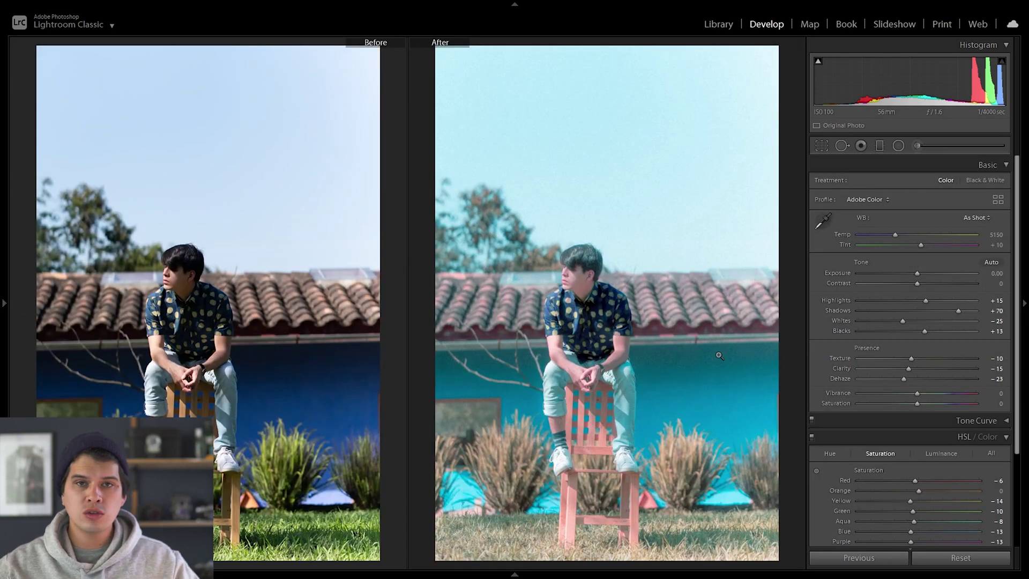
key("z")
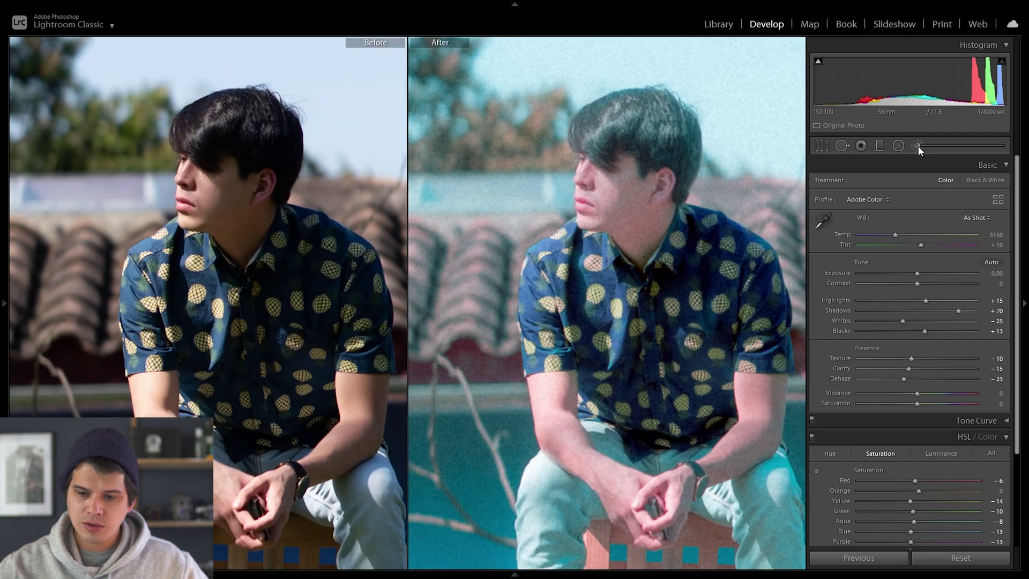
left_click(917, 146)
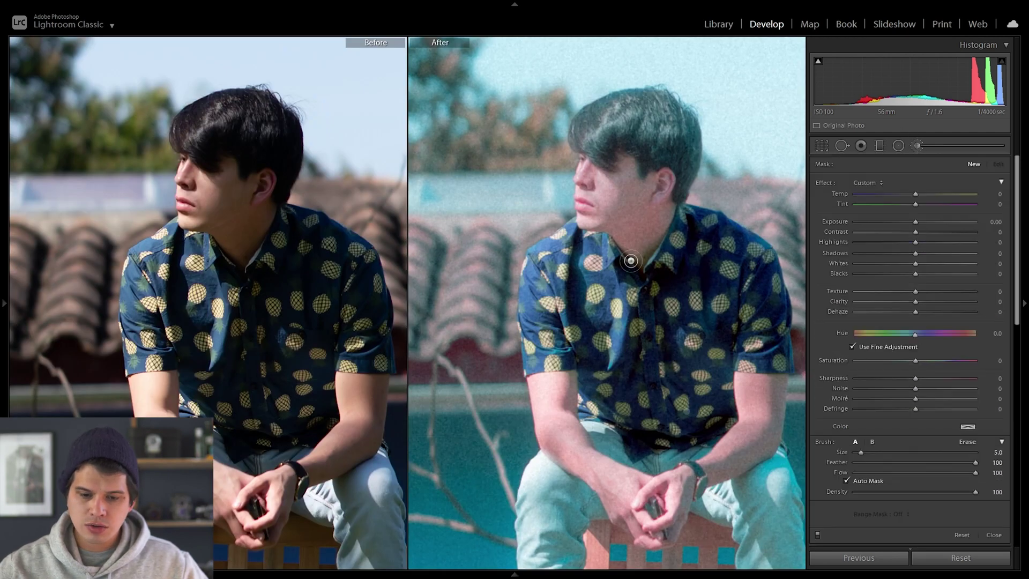
left_click(701, 409)
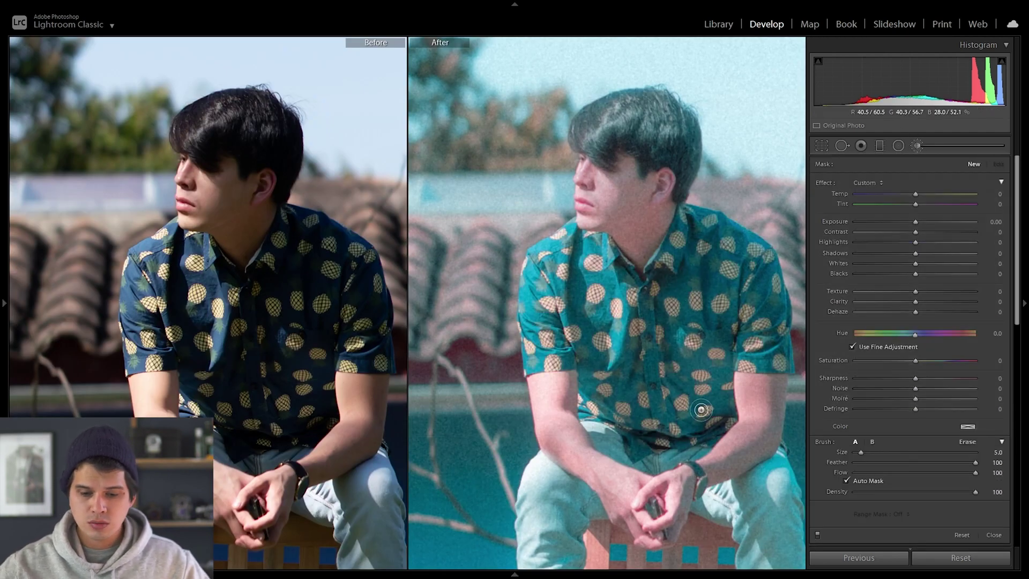
key("ctrl+z")
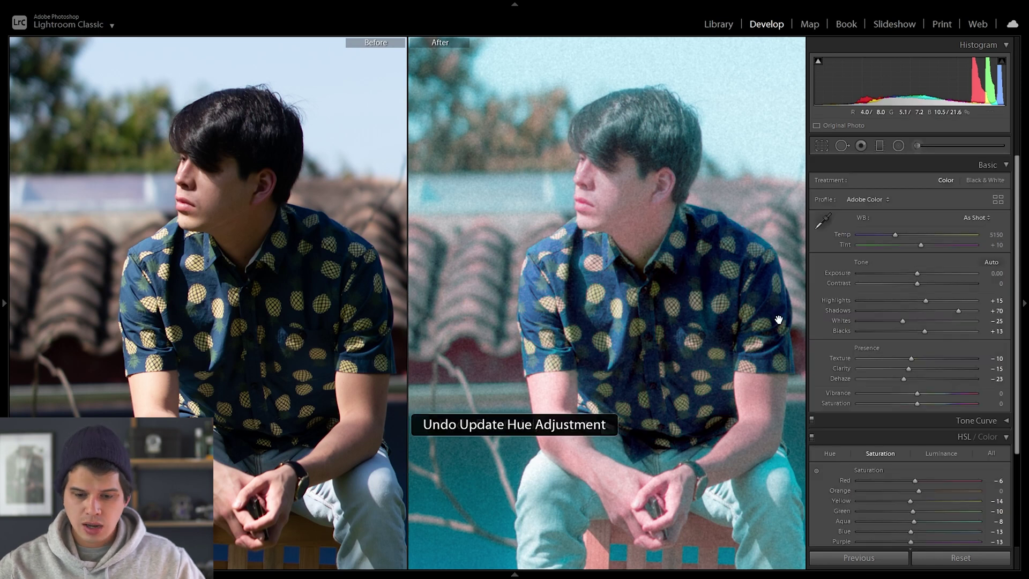